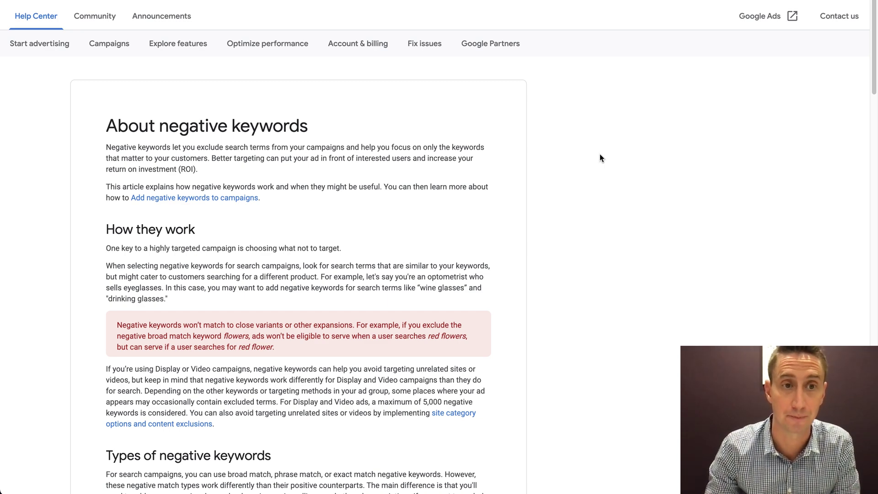
# - Read the negative keywords help article through the negative broad match section and its running shoes example
pyautogui.scroll(-5, 545, 137)
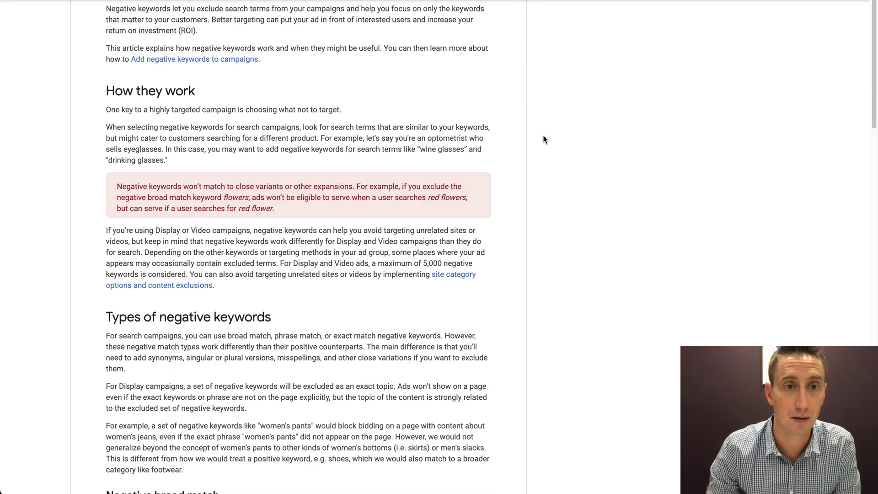
pyautogui.scroll(-9, 542, 138)
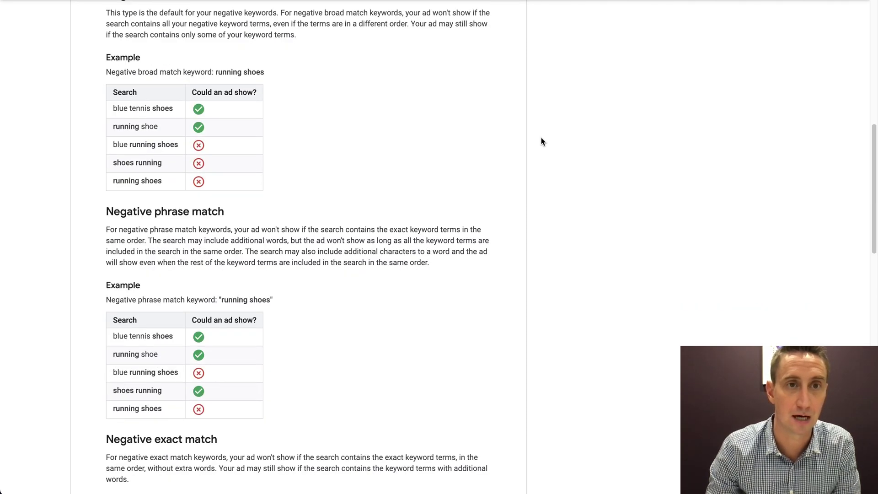
pyautogui.scroll(4, 542, 142)
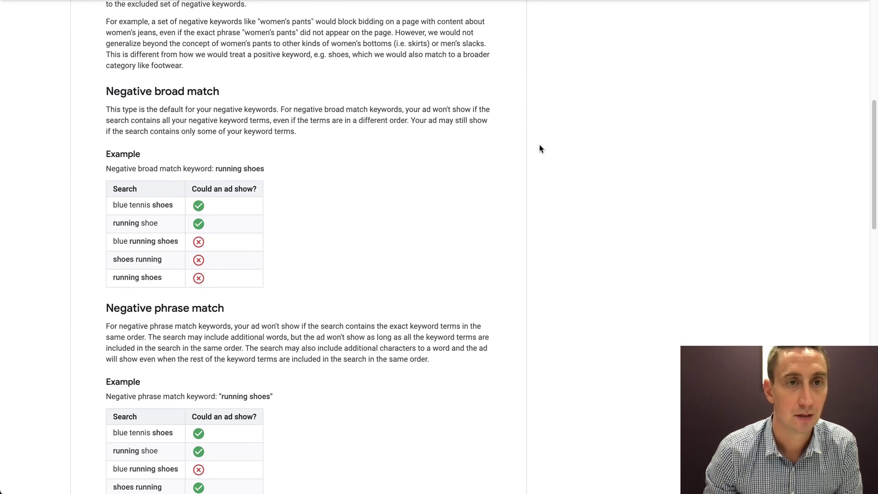
pyautogui.scroll(-1, 540, 147)
pyautogui.scroll(-1, 539, 149)
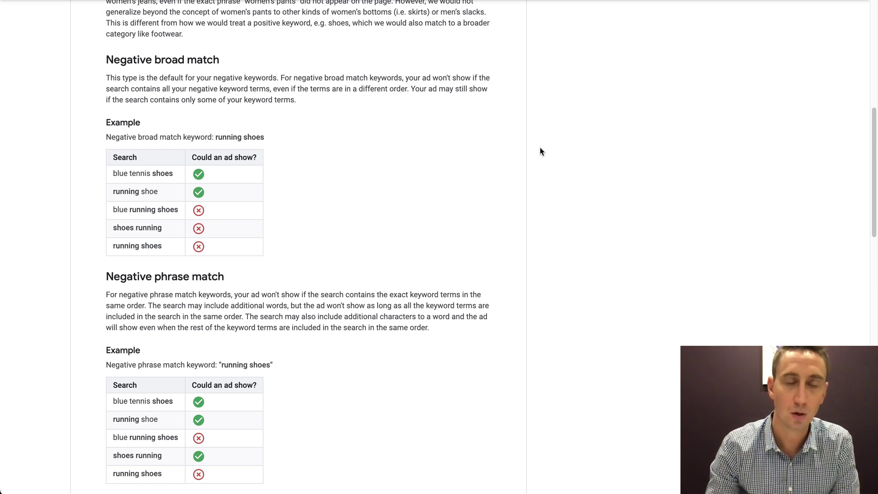
pyautogui.scroll(-1, 541, 149)
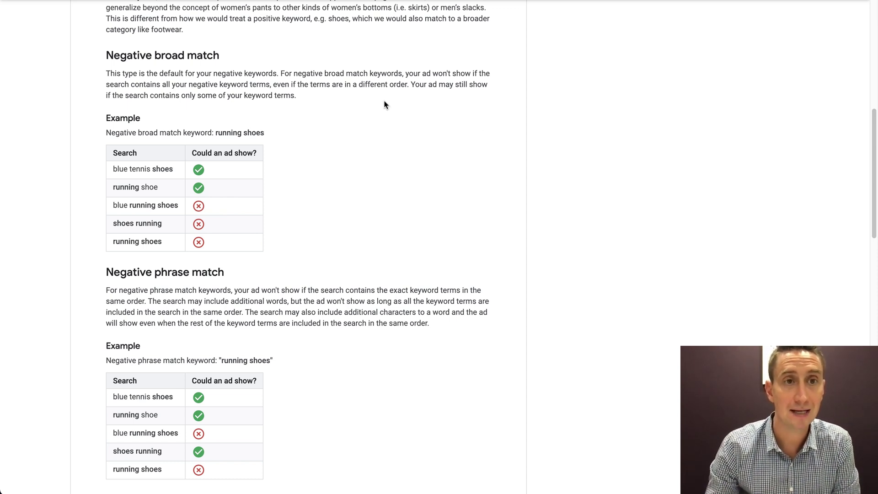
pyautogui.tripleClick(526, 92)
pyautogui.click(599, 173)
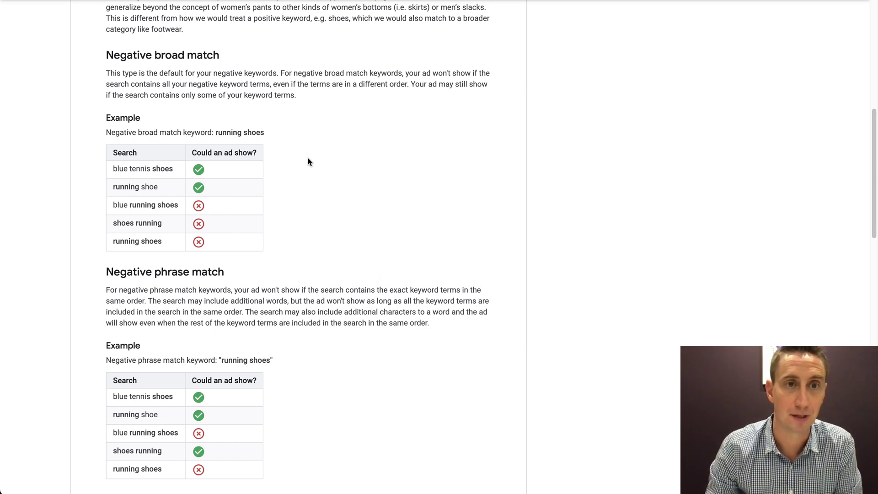
pyautogui.tripleClick(478, 131)
pyautogui.click(563, 146)
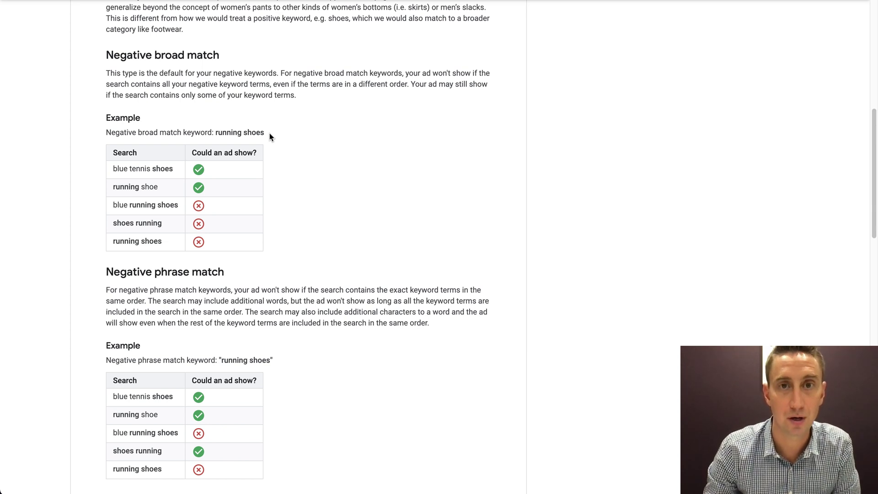
pyautogui.scroll(1, 270, 136)
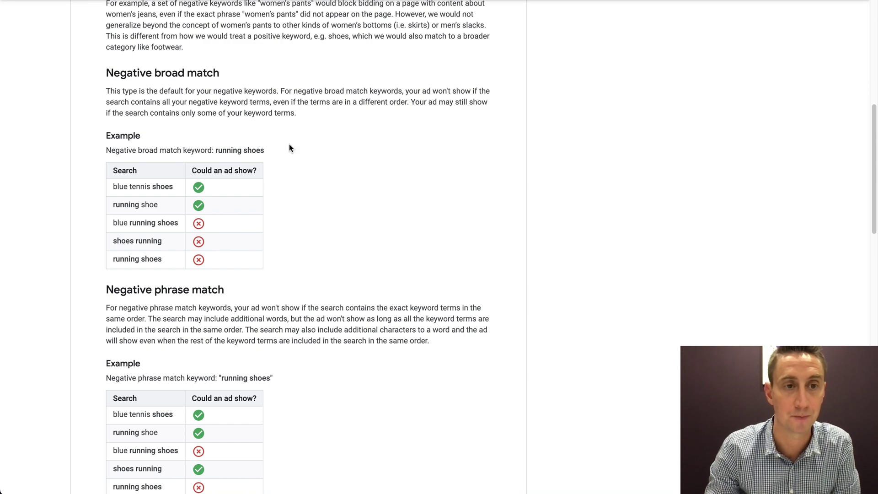
# - Compare the wording "in the same order" under negative phrase match with "different order" under negative broad match
pyautogui.scroll(-4, 288, 146)
pyautogui.scroll(-1, 287, 147)
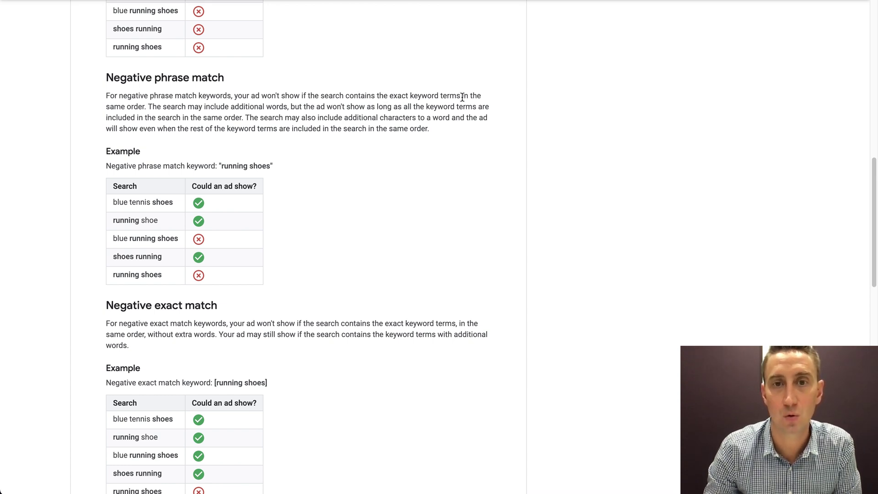
pyautogui.moveTo(462, 98); pyautogui.dragTo(147, 106)
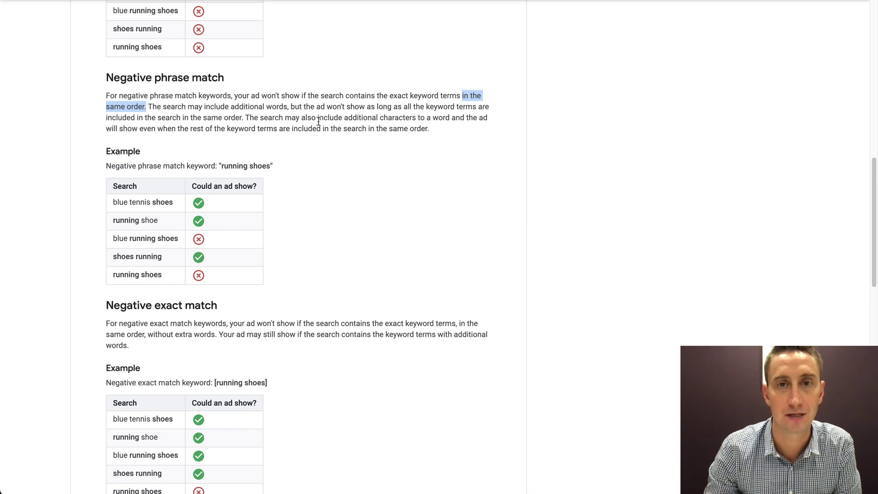
pyautogui.scroll(4, 280, 114)
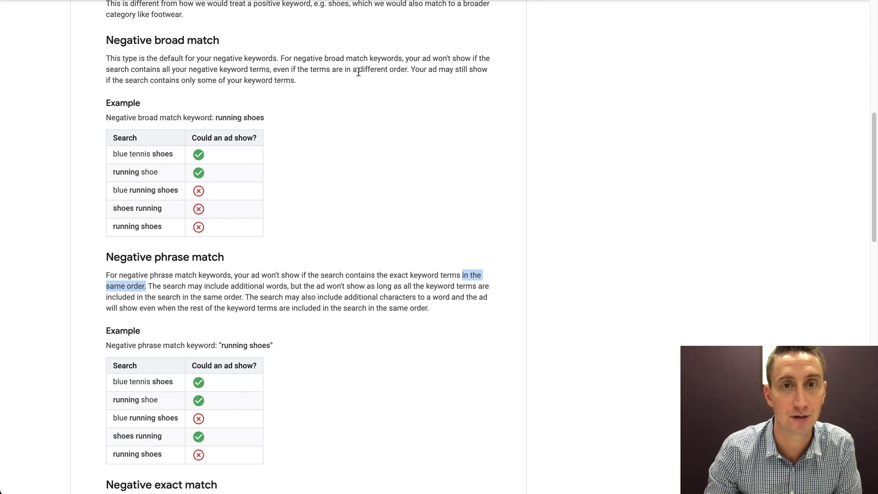
pyautogui.moveTo(345, 71); pyautogui.dragTo(407, 73)
# - Compare the running shoes example tables for negative broad, phrase and exact match keywords
pyautogui.scroll(-3, 402, 86)
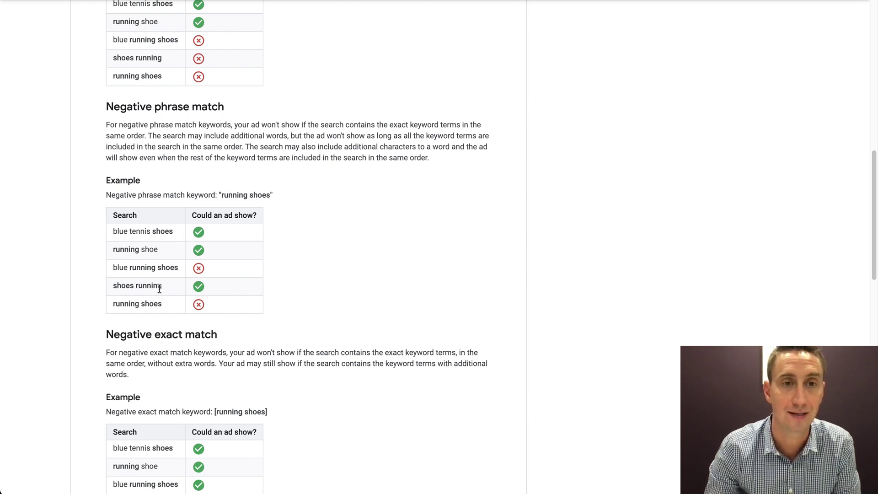
pyautogui.scroll(1, 156, 293)
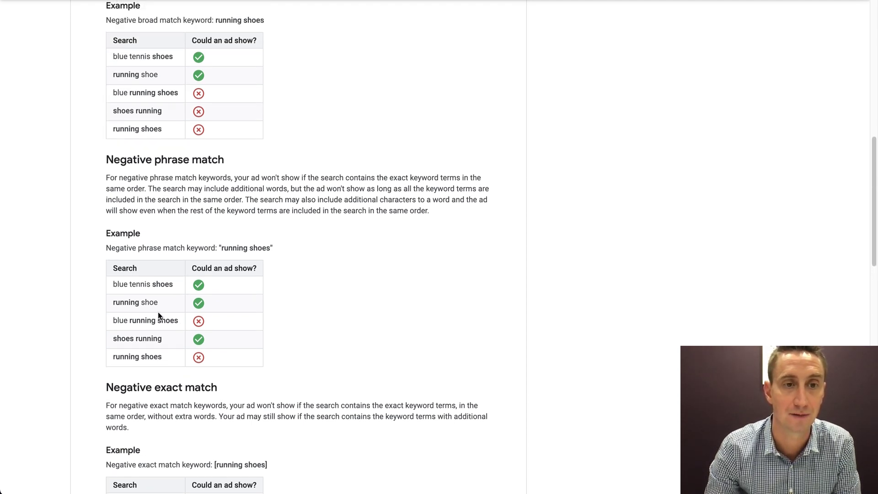
pyautogui.scroll(-1, 221, 341)
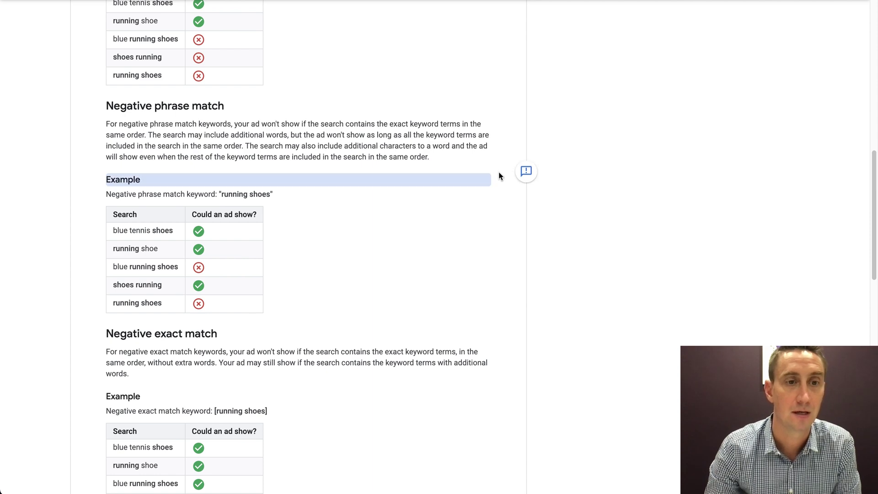
pyautogui.scroll(-4, 380, 161)
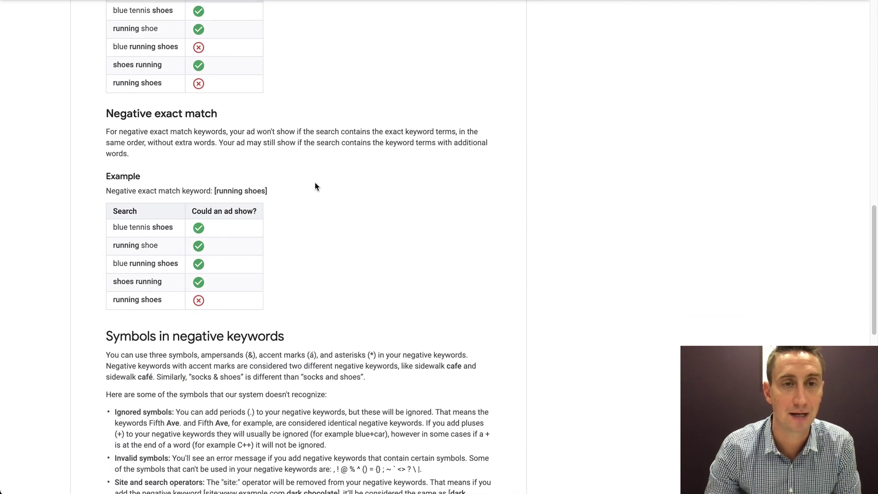
pyautogui.scroll(2, 316, 183)
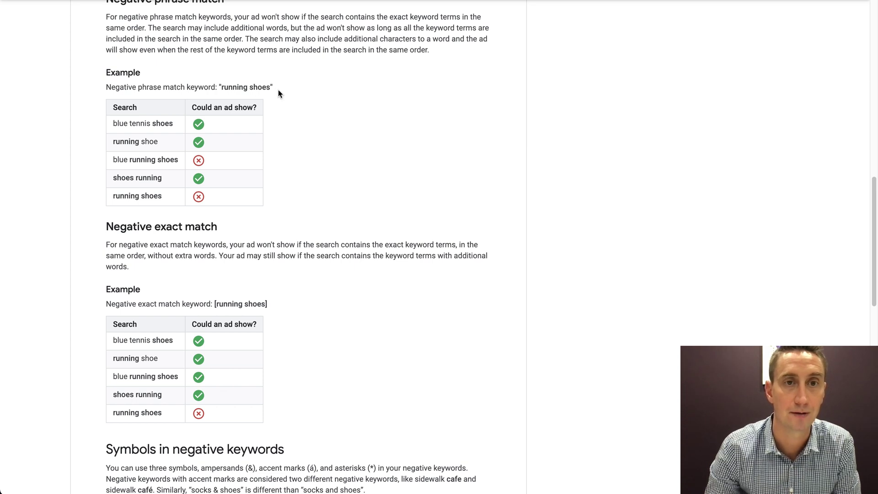
pyautogui.scroll(1, 226, 104)
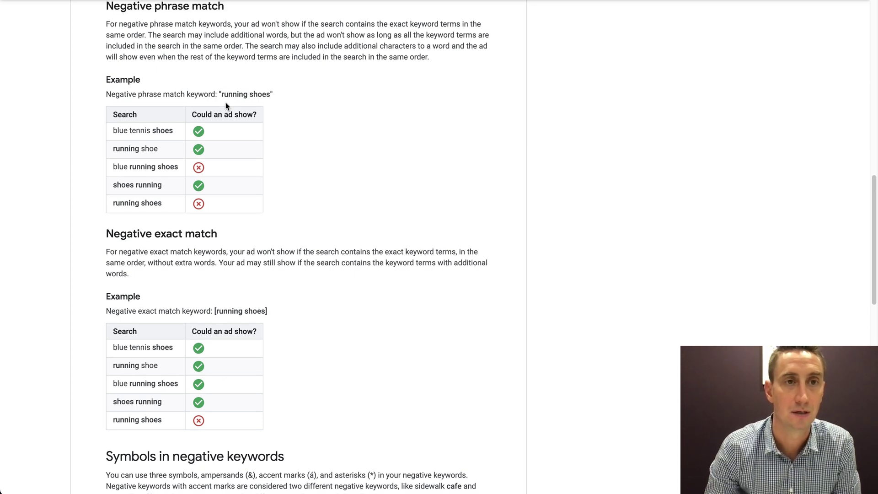
pyautogui.scroll(4, 226, 105)
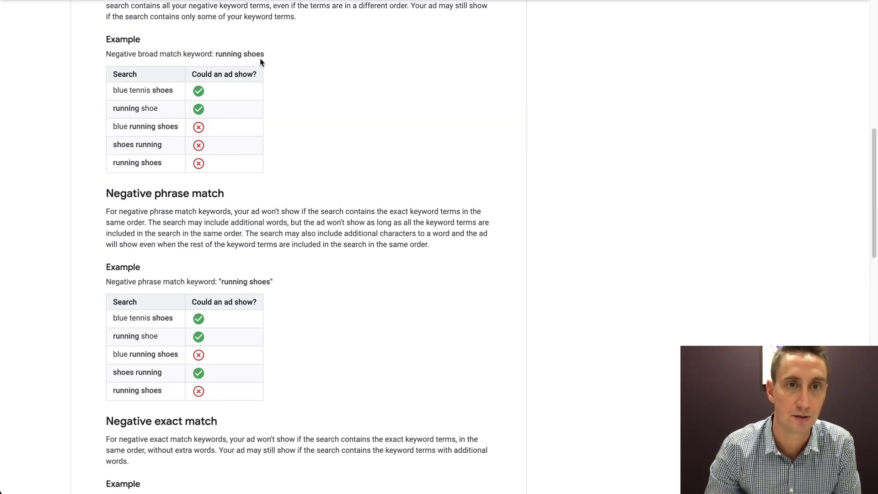
pyautogui.scroll(-3, 264, 149)
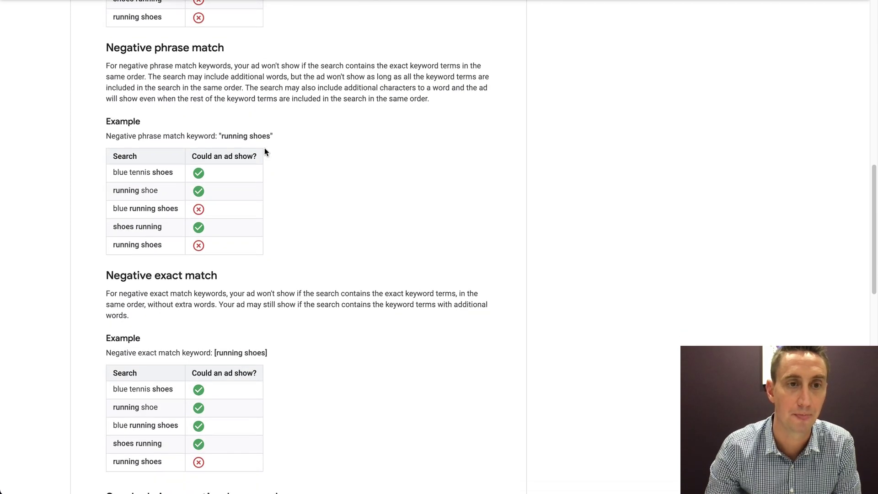
pyautogui.scroll(-3, 264, 148)
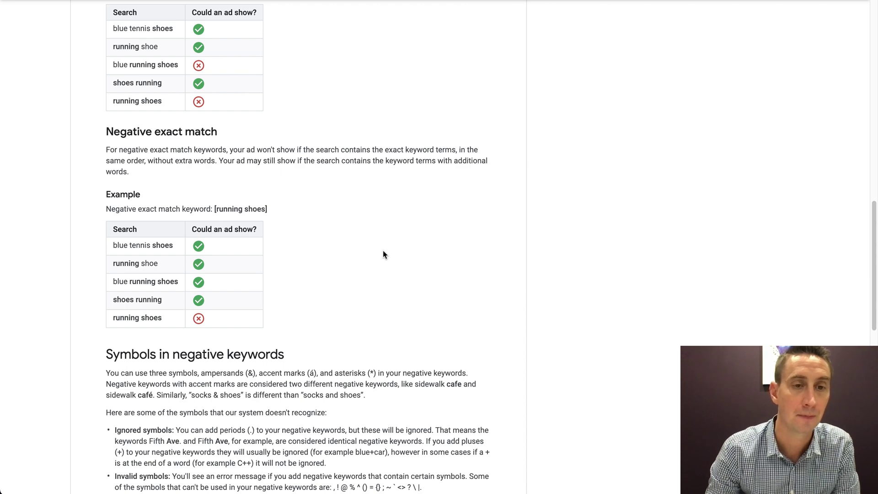
# - Read the section on symbols in negative keywords, highlighting "&" and "and" in the socks and shoes example
pyautogui.scroll(-3, 383, 251)
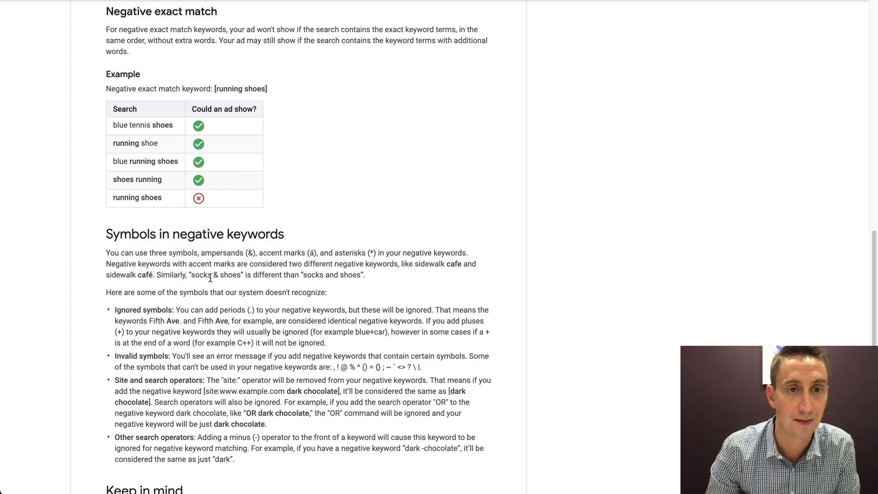
pyautogui.moveTo(219, 275); pyautogui.dragTo(211, 277)
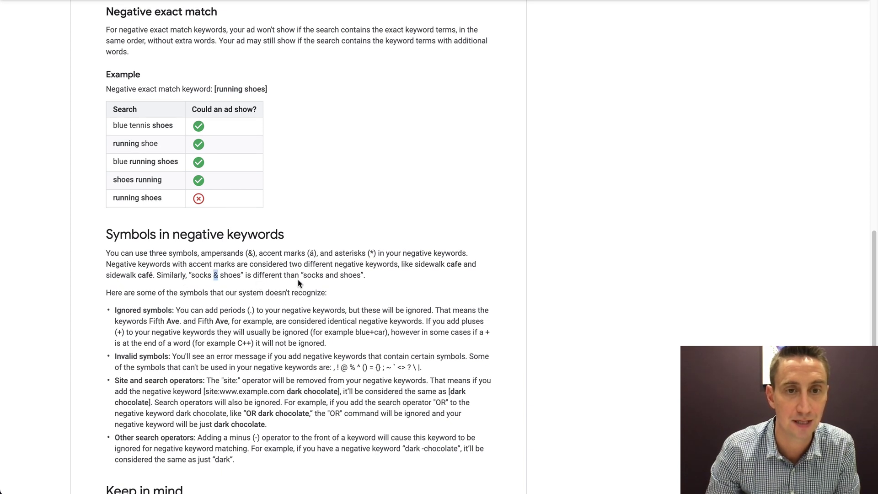
pyautogui.moveTo(339, 275); pyautogui.dragTo(321, 276)
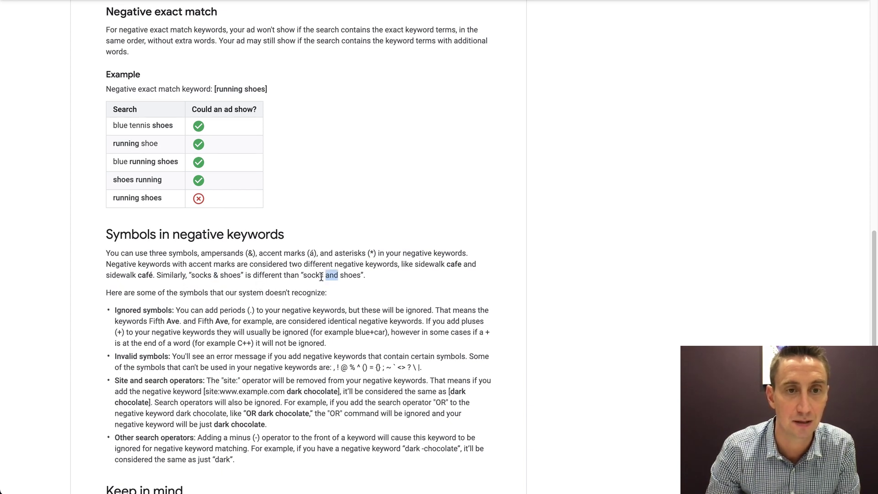
pyautogui.click(218, 275)
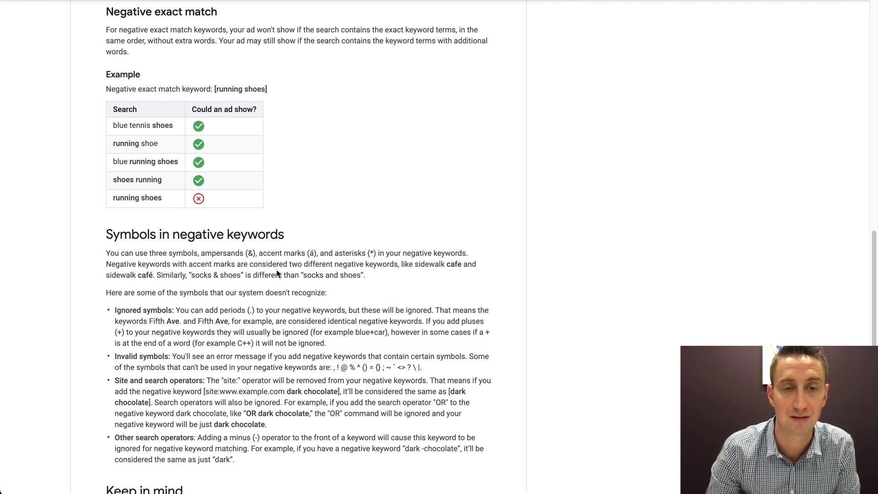
pyautogui.scroll(2, 273, 288)
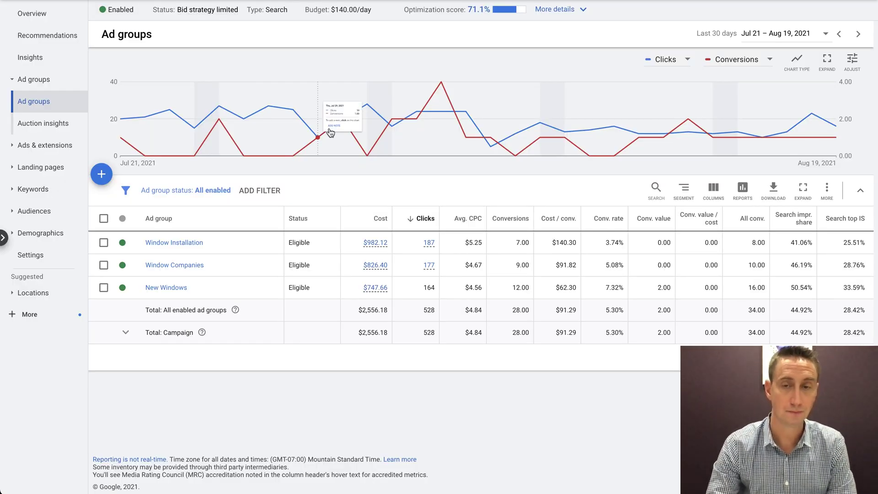
# - Switch to Google Ads and check the ad groups listed under the PC | Windows | Non-Geo | Broad campaign
pyautogui.moveTo(338, 150)
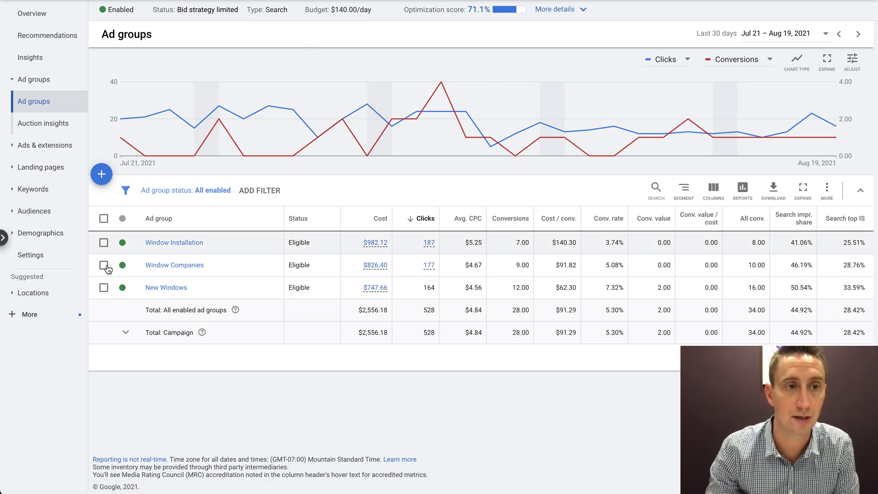
pyautogui.click(3, 238)
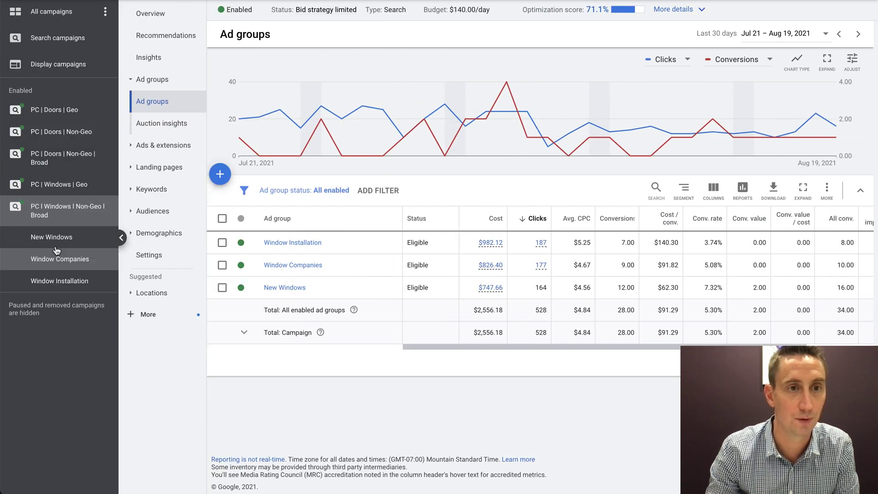
pyautogui.click(121, 238)
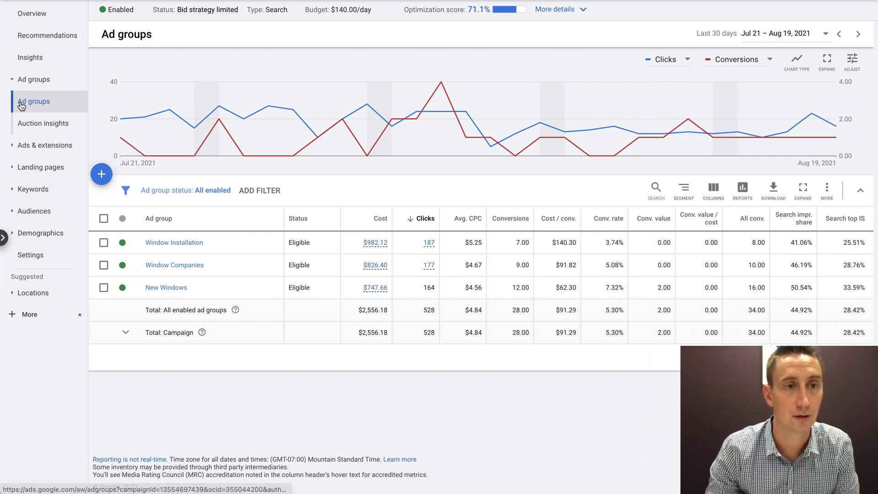
# - Review the campaign's search keywords and open its search terms report
pyautogui.click(37, 189)
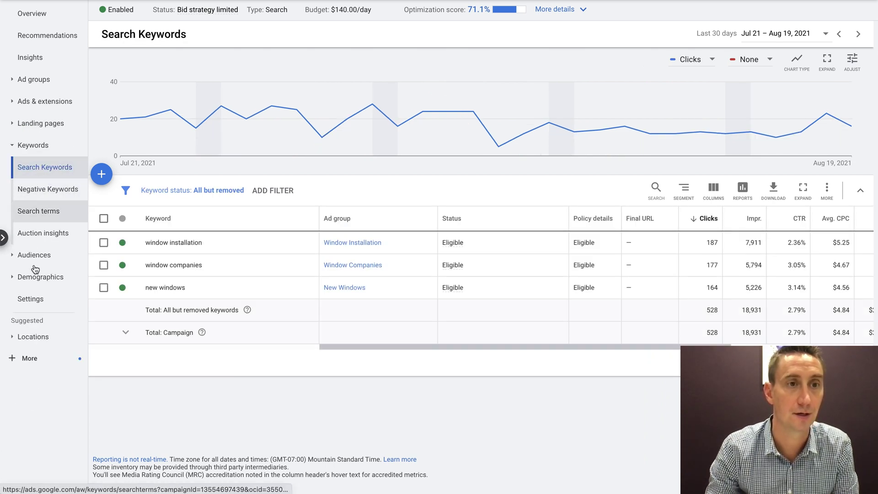
pyautogui.click(48, 211)
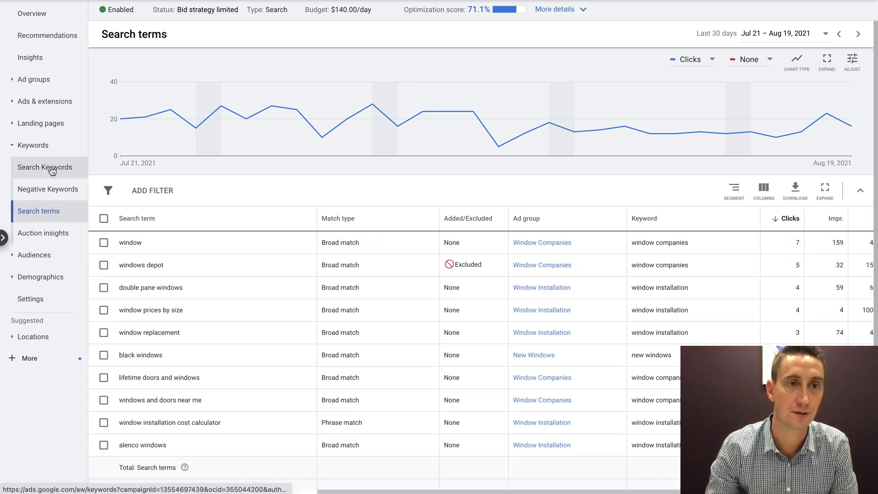
pyautogui.click(51, 170)
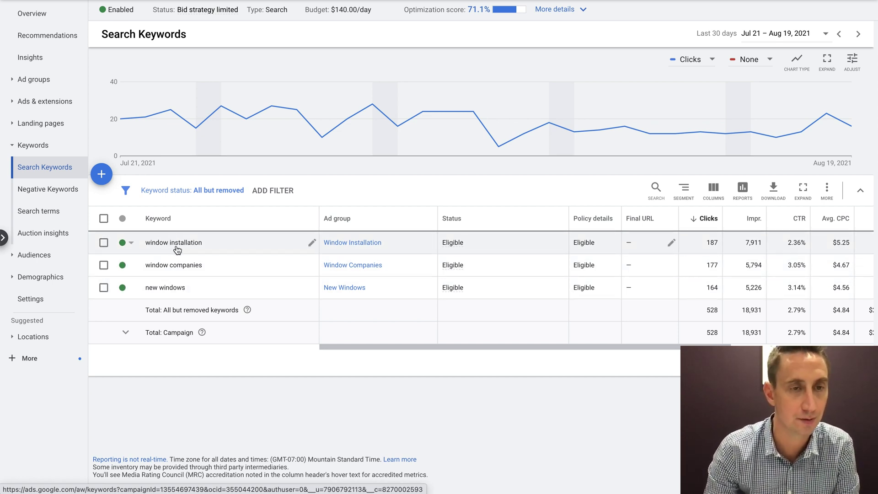
pyautogui.click(55, 213)
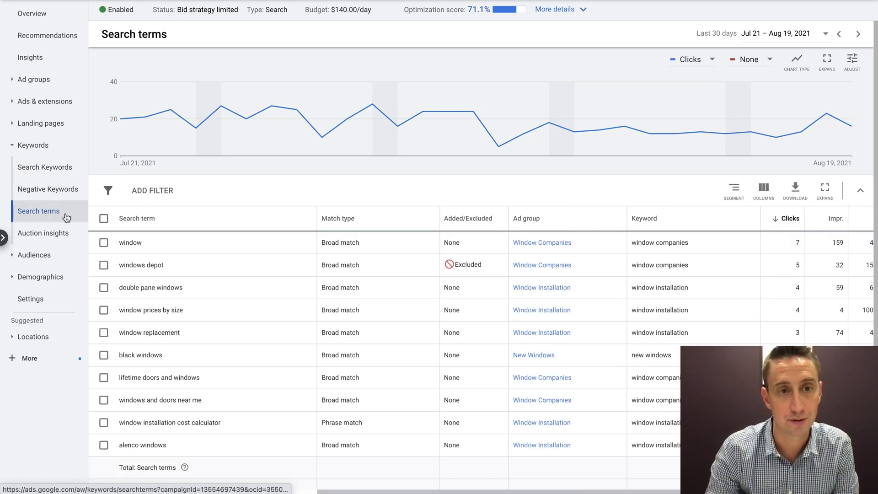
# - Narrow the Search term column in the search terms report so more performance columns fit
pyautogui.scroll(-1, 255, 204)
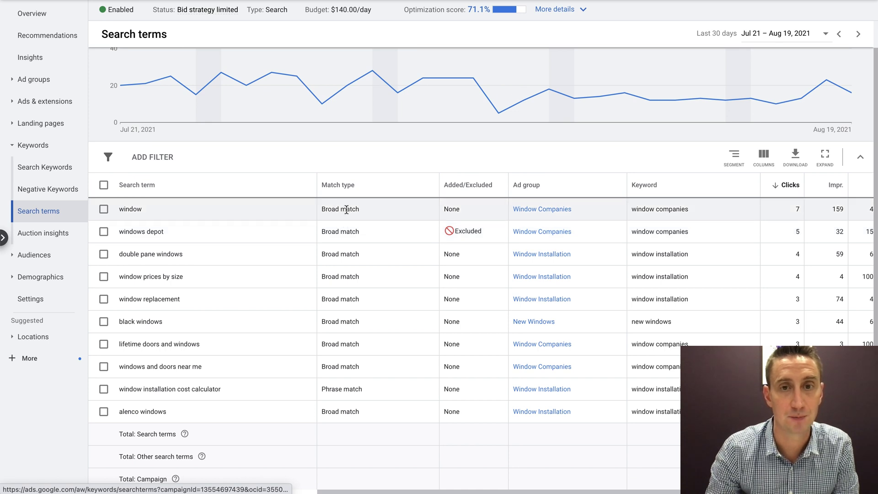
pyautogui.moveTo(343, 191)
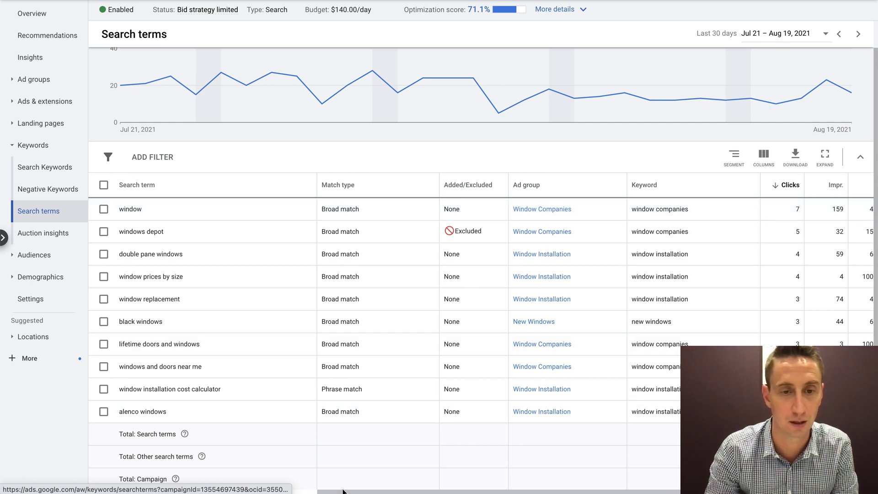
pyautogui.moveTo(317, 188); pyautogui.dragTo(260, 189)
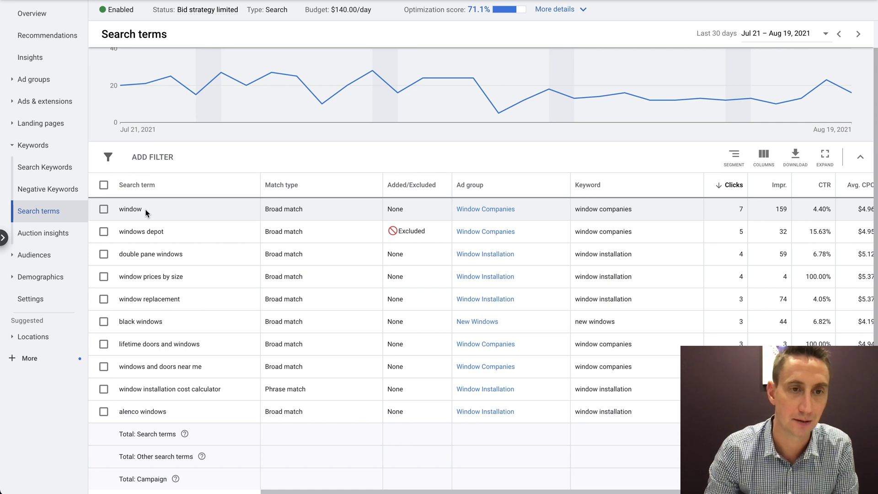
# - Start adding the search term "window" as a negative keyword at the campaign level
pyautogui.click(102, 211)
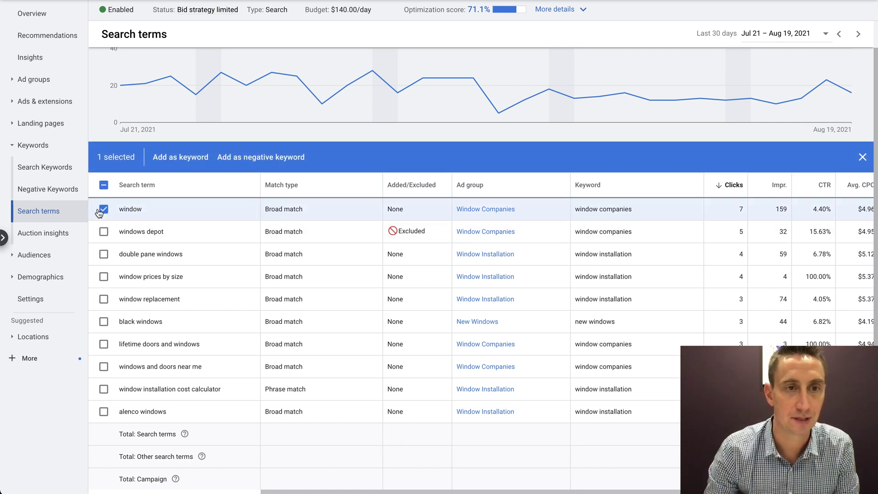
pyautogui.click(101, 210)
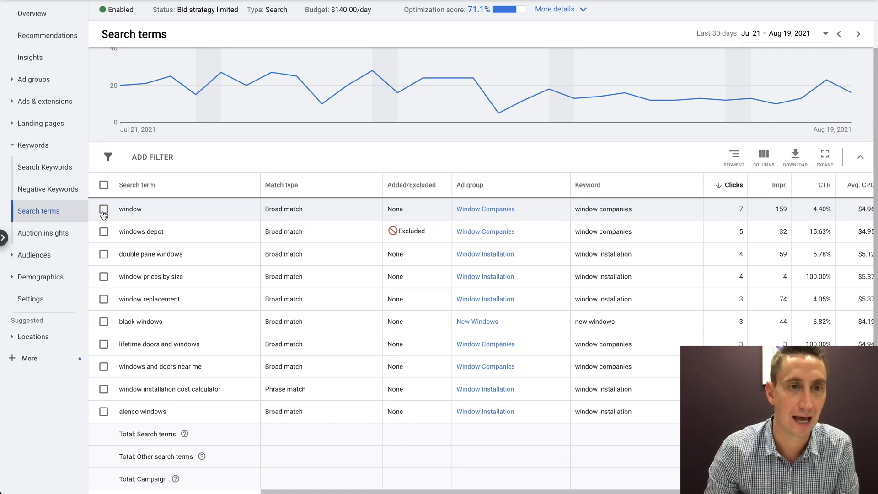
pyautogui.click(104, 211)
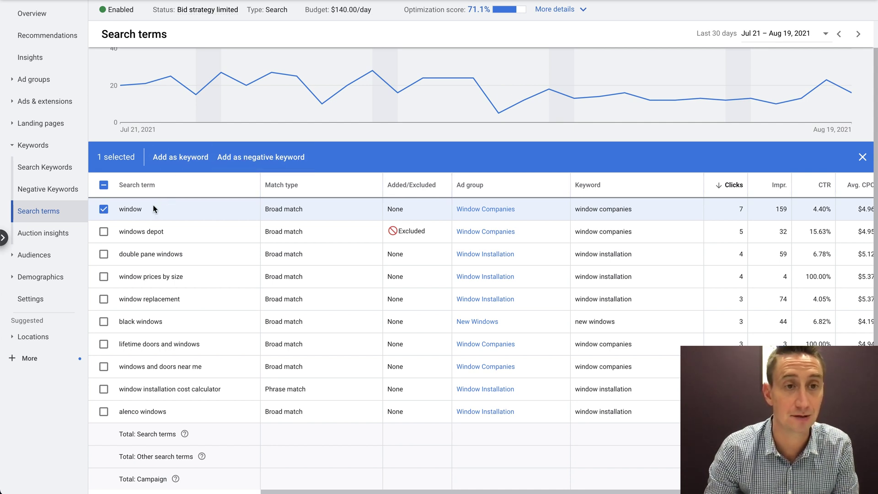
pyautogui.click(245, 167)
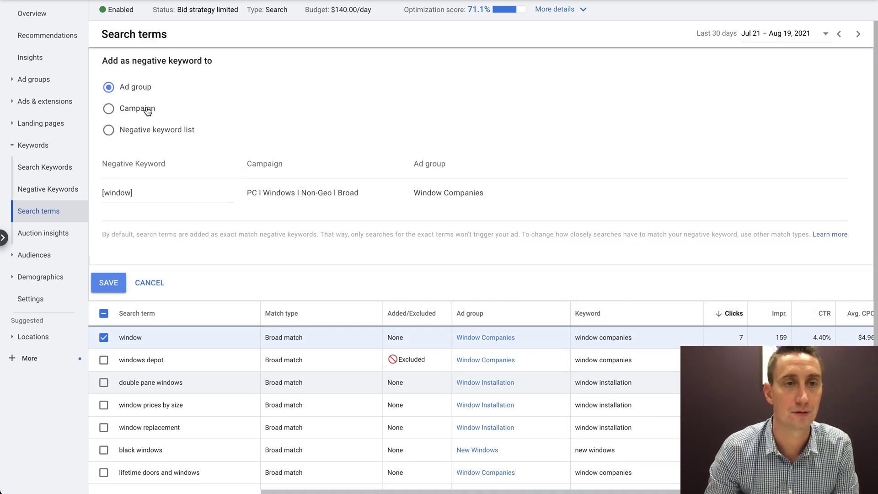
pyautogui.click(108, 109)
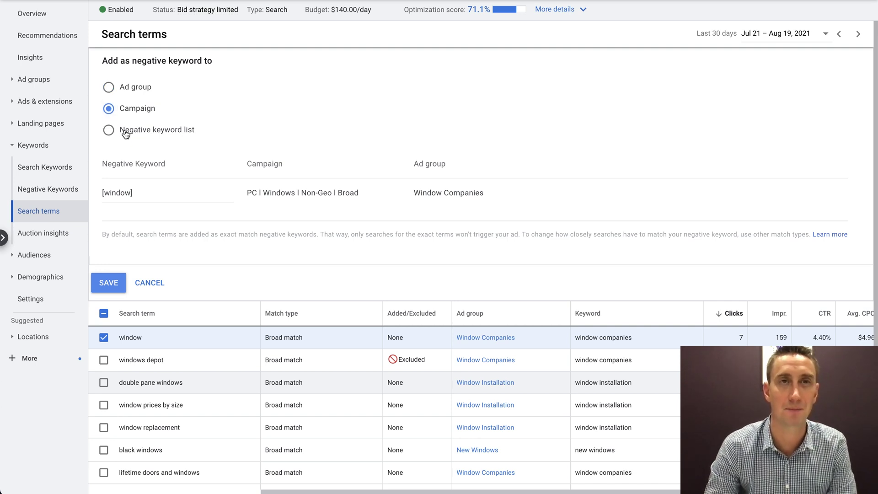
# - Try the negative keyword without brackets for broad match and in quotation marks as the phrase match "window"
pyautogui.click(143, 194)
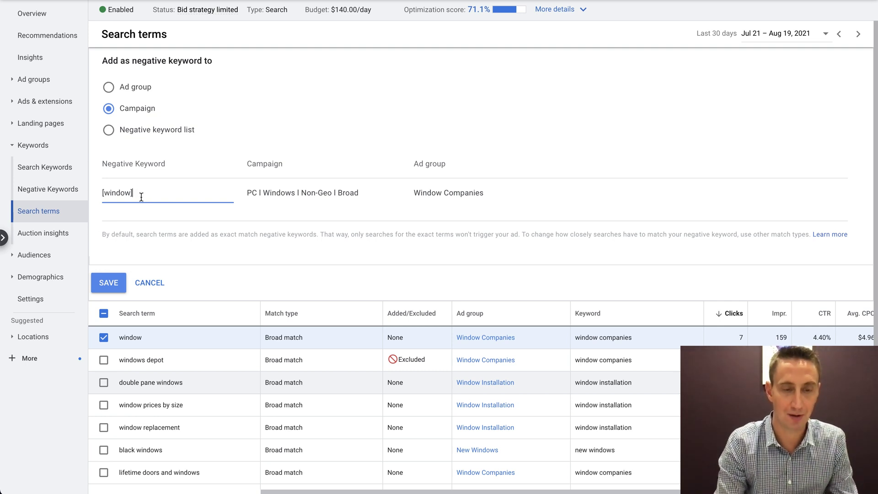
pyautogui.press('BackSpace')
pyautogui.press('Delete')
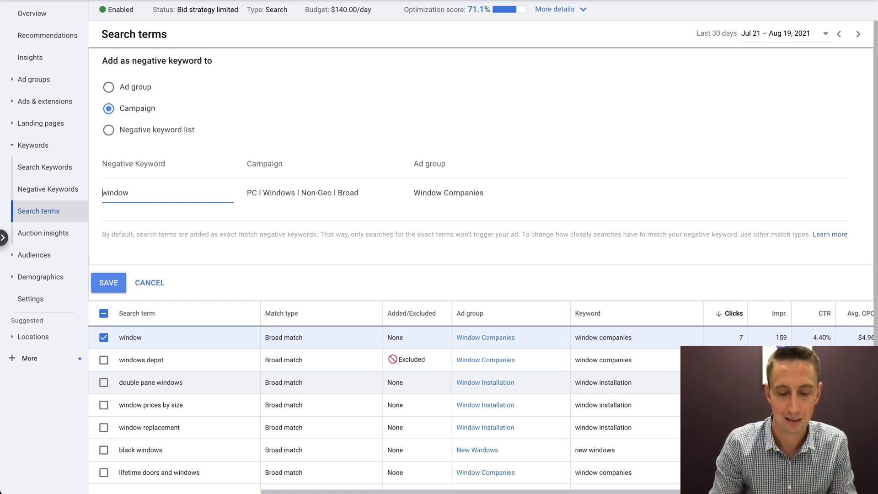
pyautogui.write('"')
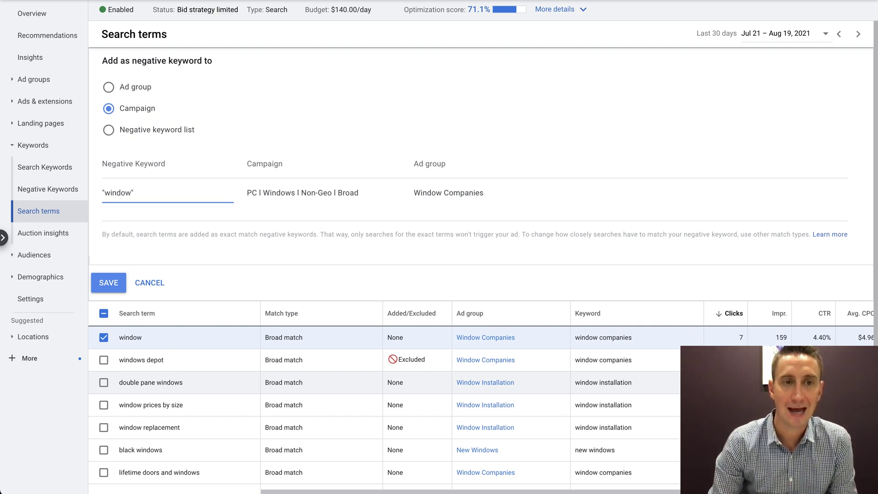
pyautogui.press('BackSpace')
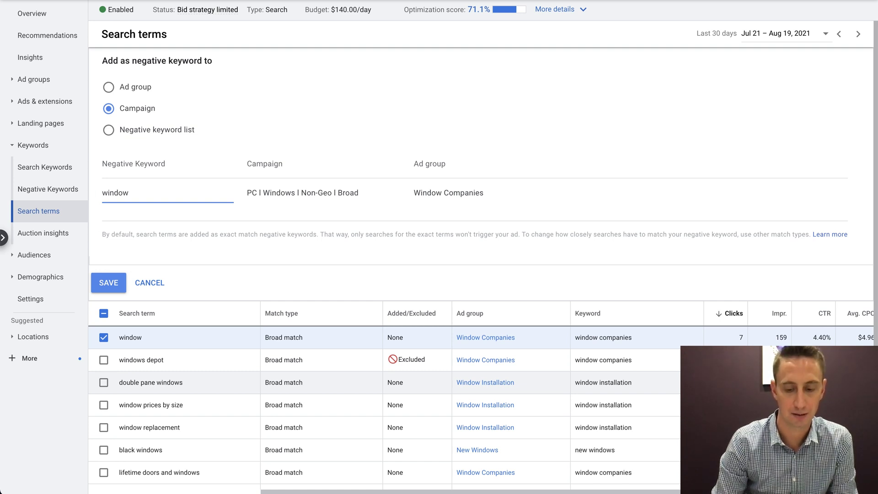
pyautogui.write('"')
pyautogui.press('End')
pyautogui.write('"')
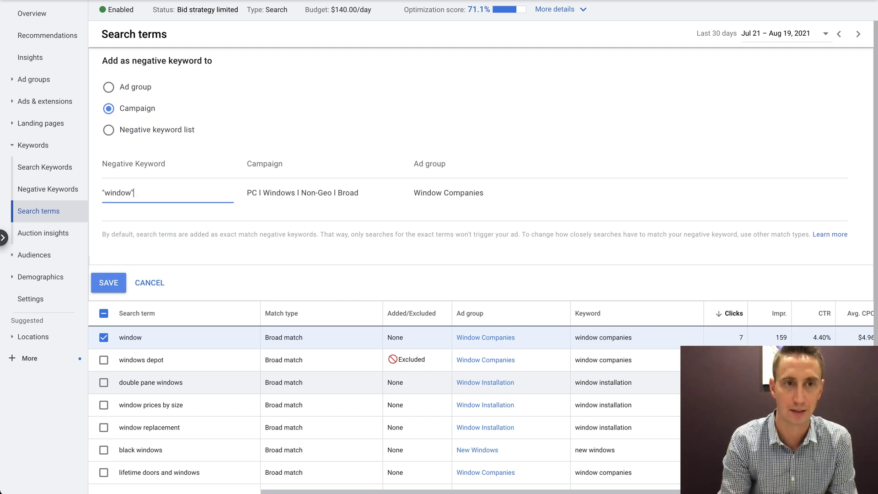
# - Return the negative keyword to exact match as [window], save it, and clear the term's selection in the report
pyautogui.write('\\')
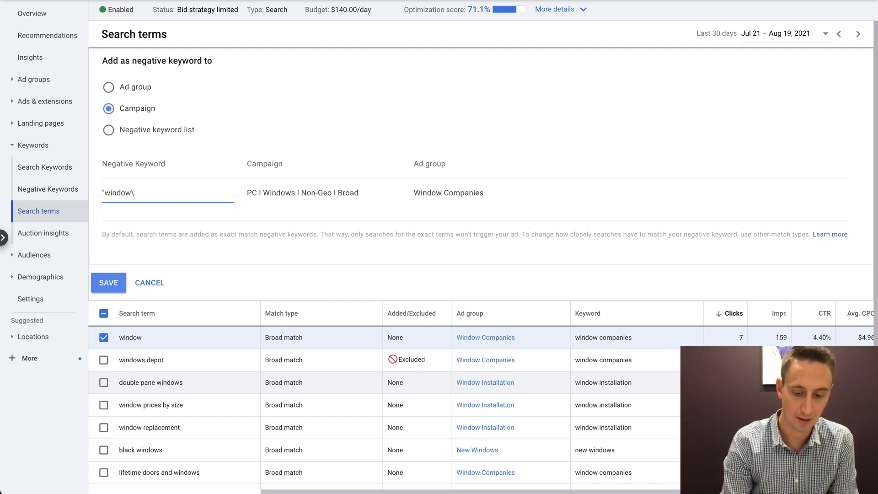
pyautogui.write(']')
pyautogui.press('Home')
pyautogui.press('BackSpace')
pyautogui.write('[')
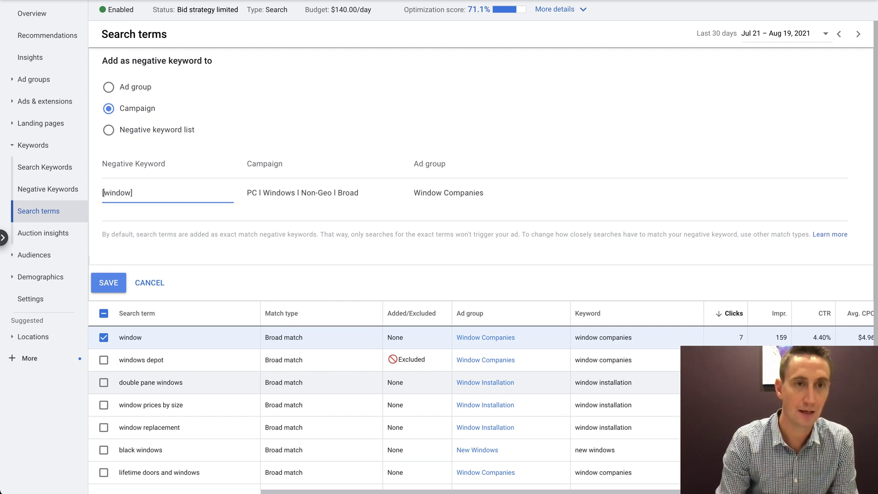
pyautogui.hotkey('ctrl', 'a')
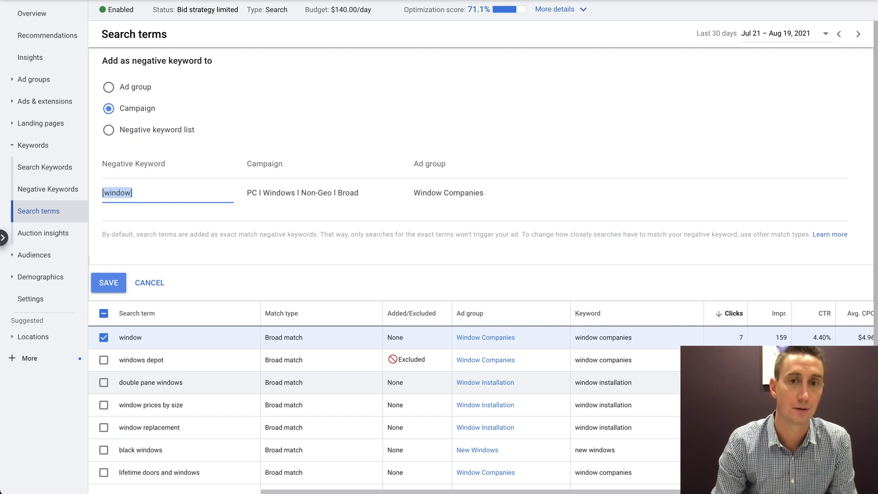
pyautogui.click(117, 283)
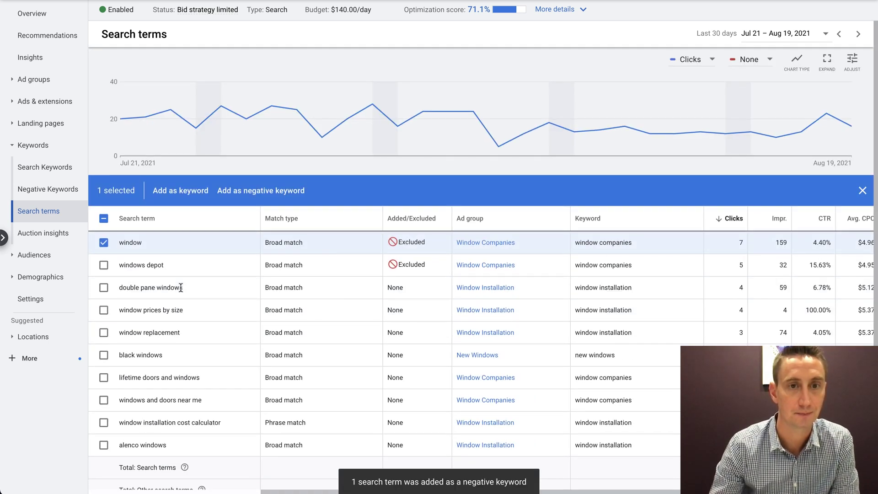
pyautogui.click(104, 244)
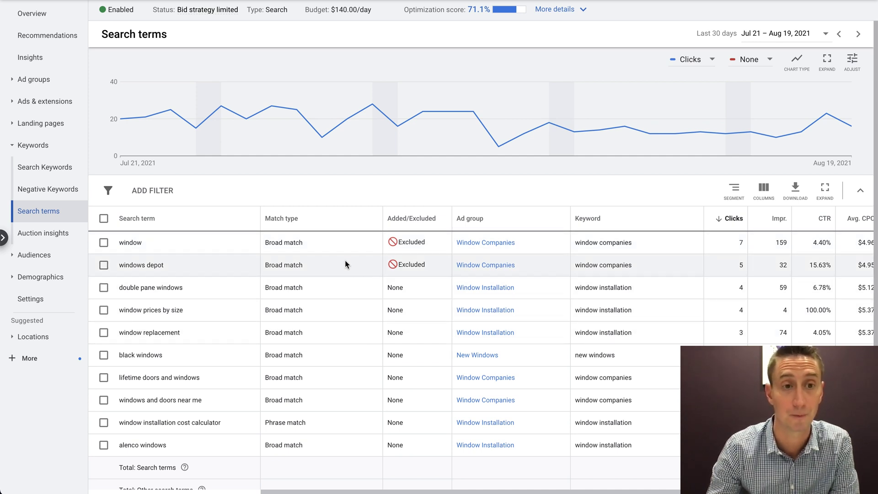
# - Check the cost and conversion columns of the listed search terms and select the term "black windows"
pyautogui.scroll(-1, 311, 260)
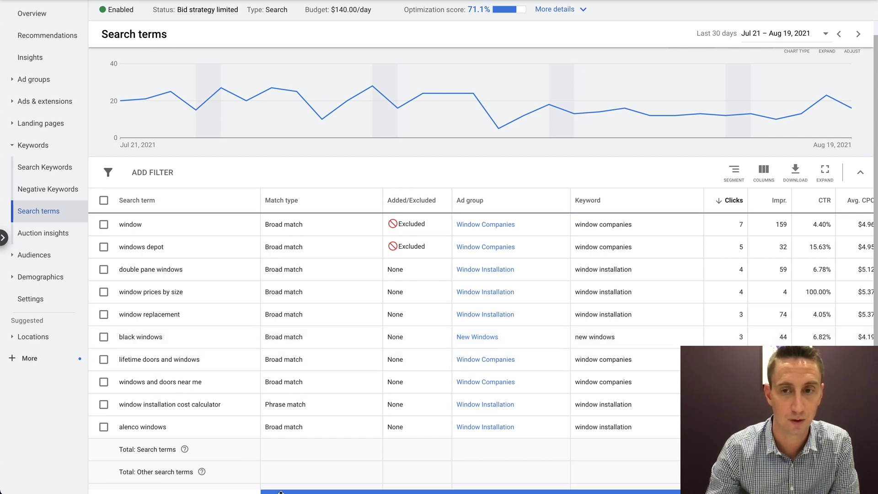
pyautogui.hscroll(-2, 287, 491)
pyautogui.hscroll(5, 288, 491)
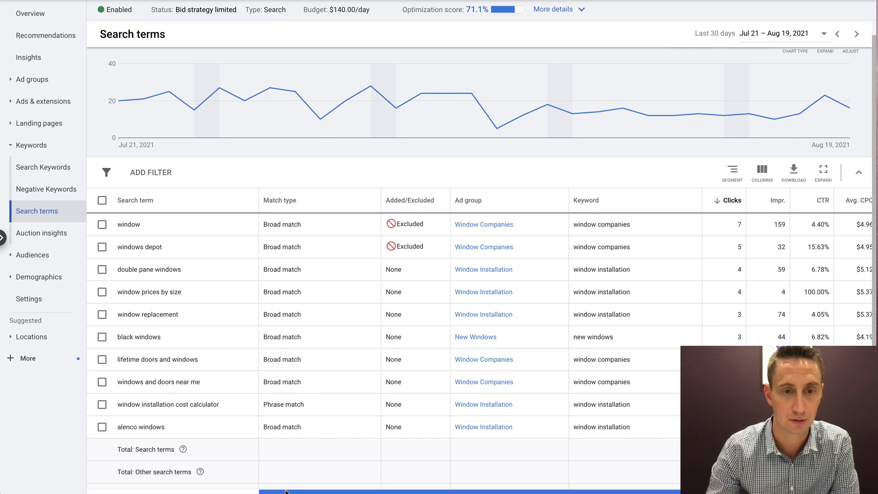
pyautogui.hscroll(1, 571, 341)
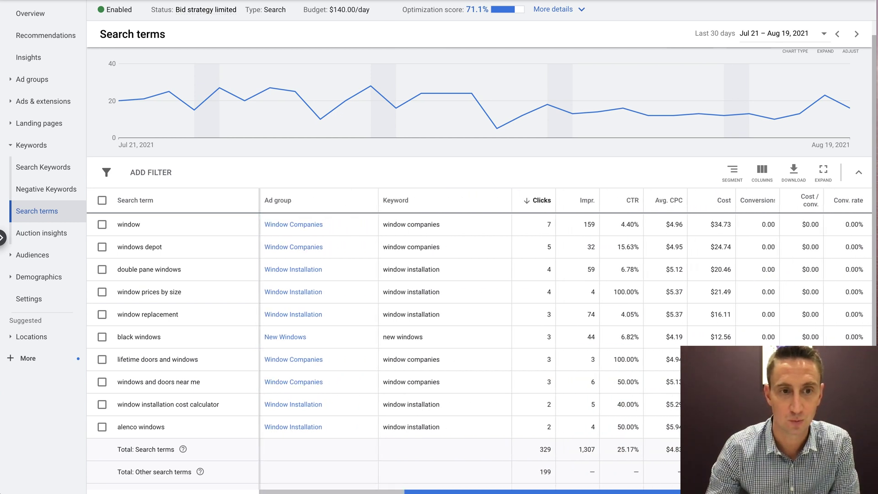
pyautogui.scroll(-1, 343, 375)
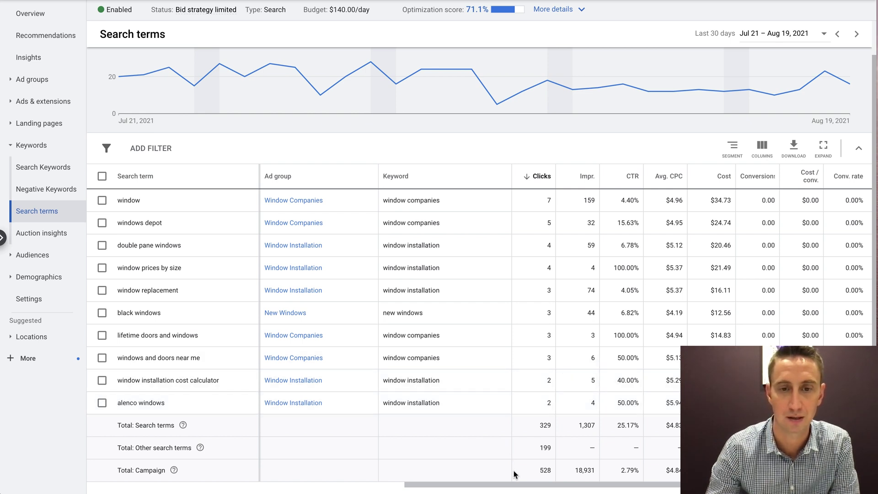
pyautogui.moveTo(496, 486); pyautogui.dragTo(387, 486)
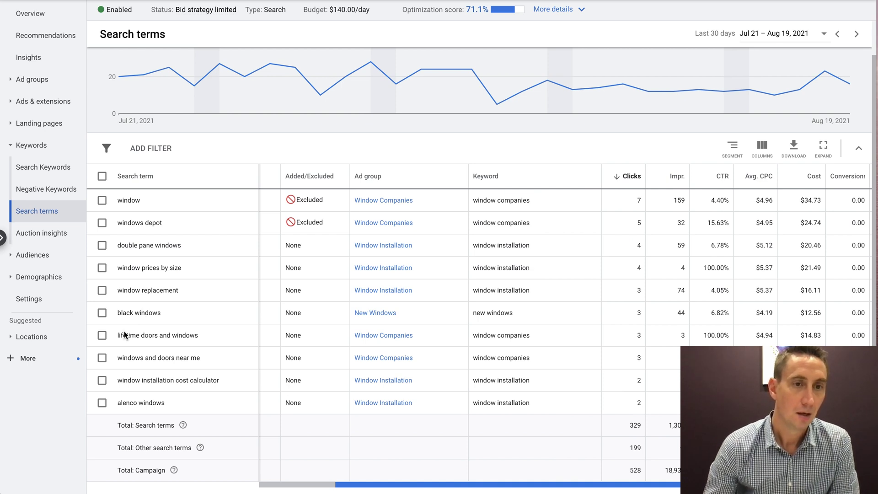
pyautogui.hscroll(-3, 145, 312)
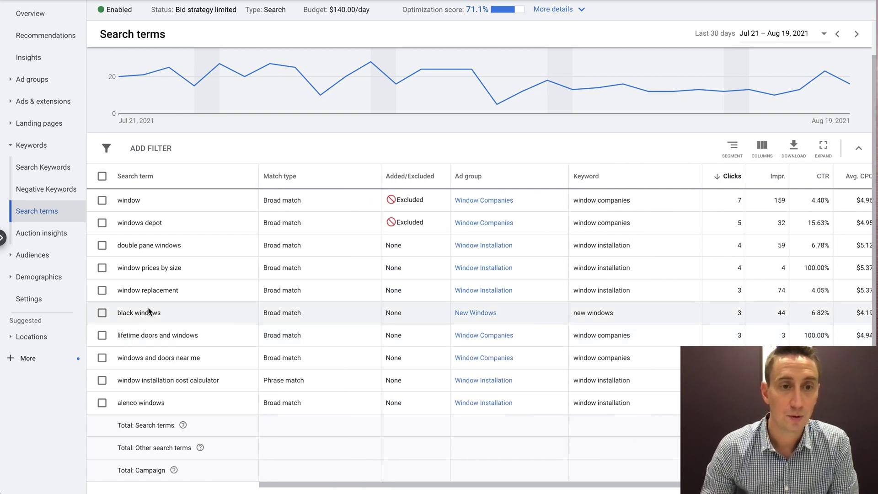
pyautogui.click(102, 311)
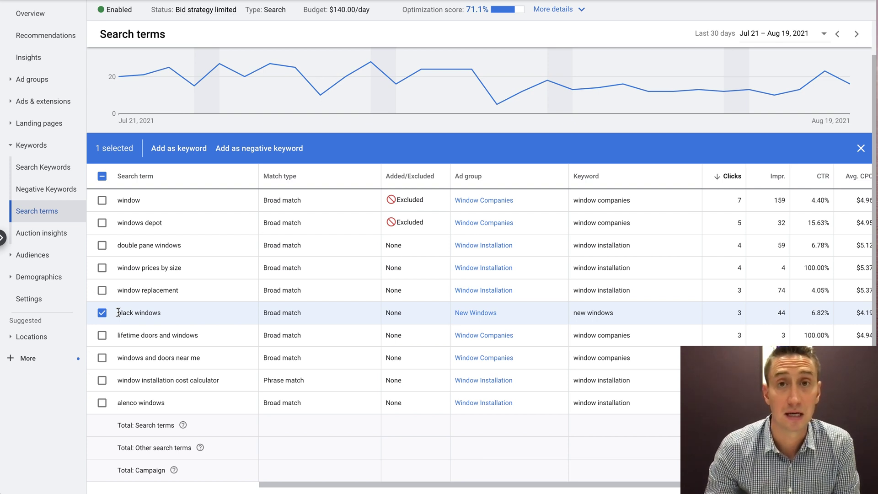
pyautogui.click(174, 148)
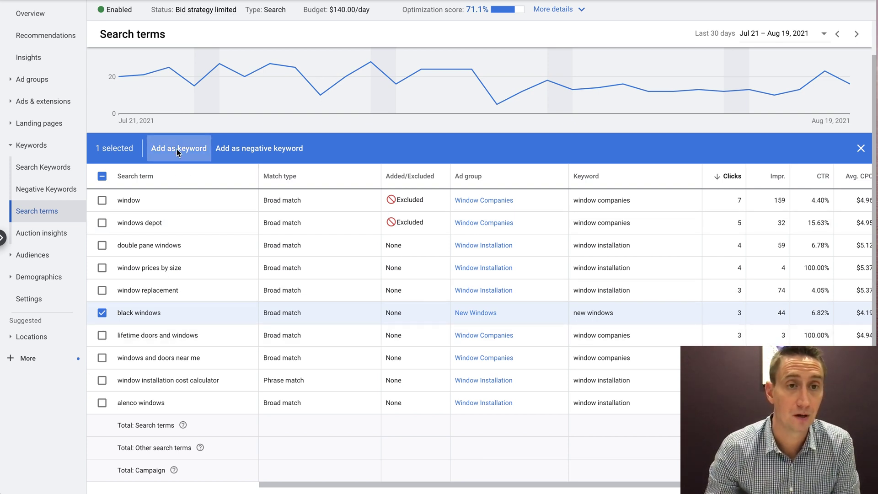
pyautogui.click(159, 115)
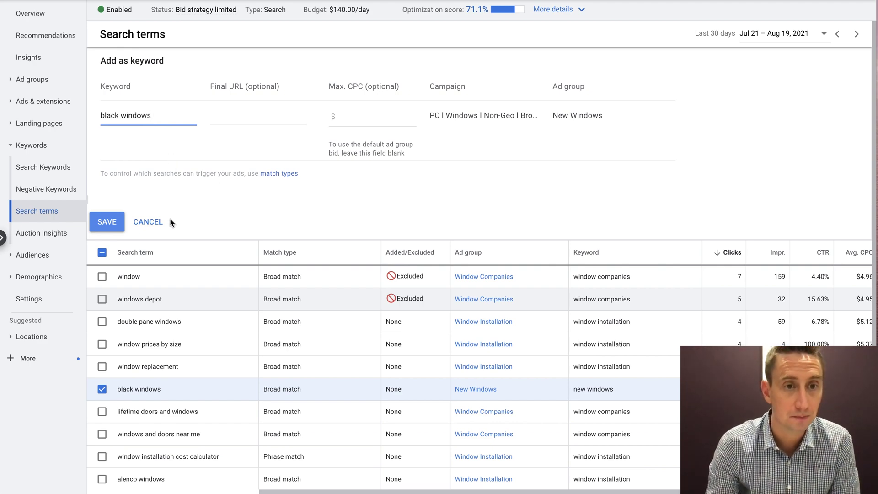
pyautogui.click(148, 221)
# - Start adding "black windows" as a campaign-level negative keyword and remove its brackets to make it broad match
pyautogui.click(238, 191)
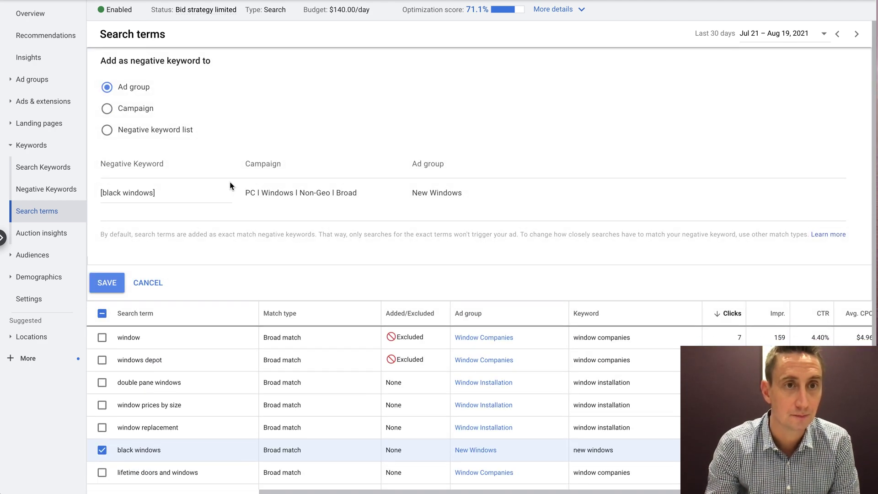
pyautogui.click(108, 109)
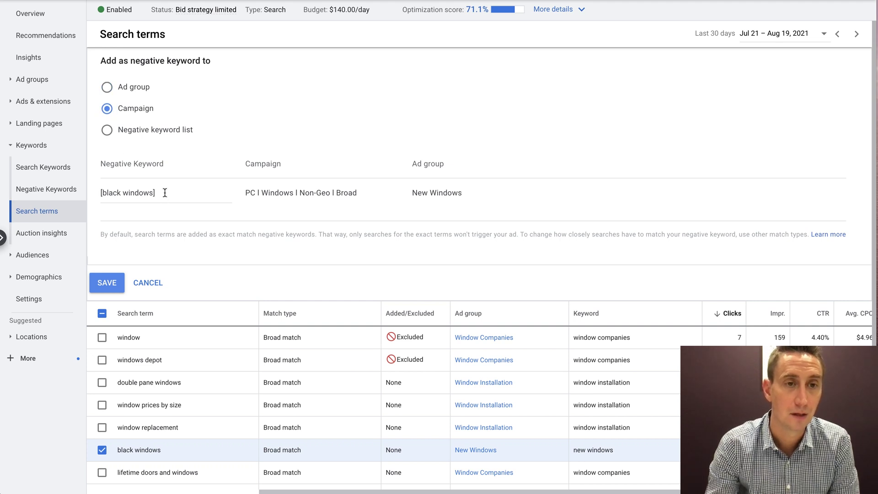
pyautogui.click(167, 195)
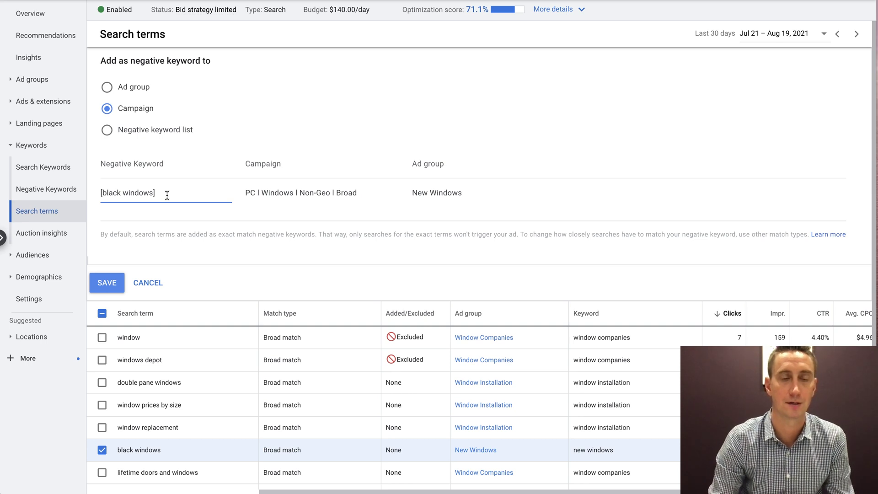
pyautogui.press('BackSpace')
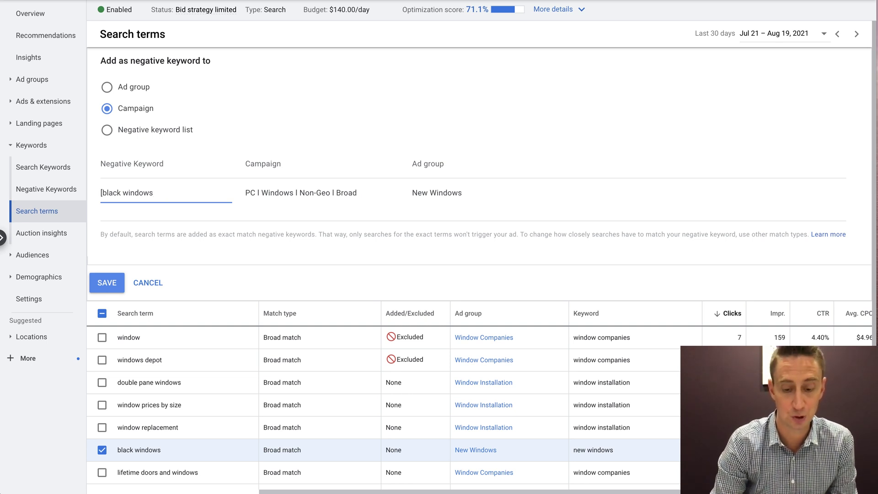
pyautogui.press('Delete')
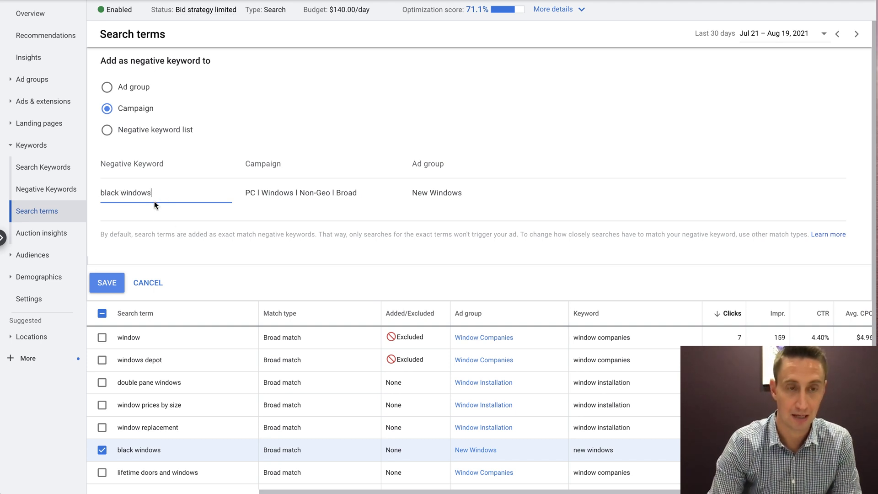
pyautogui.press('BackSpace')
pyautogui.write('s')
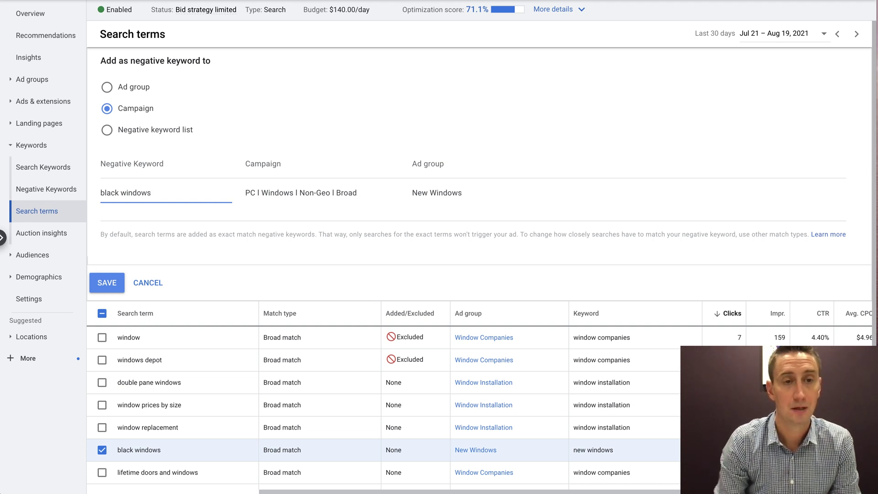
# - Try the pending negative keyword in quotation marks as the phrase match "black windows"
pyautogui.press('Home')
pyautogui.write('"')
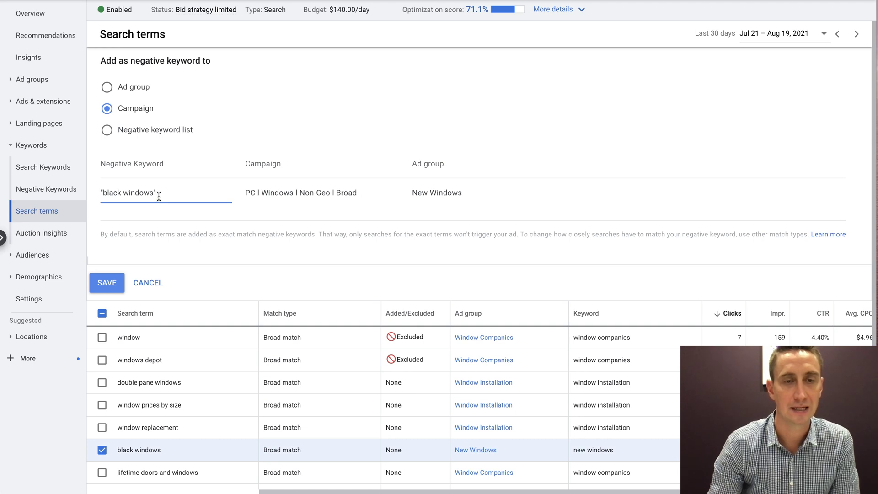
pyautogui.press('BackSpace')
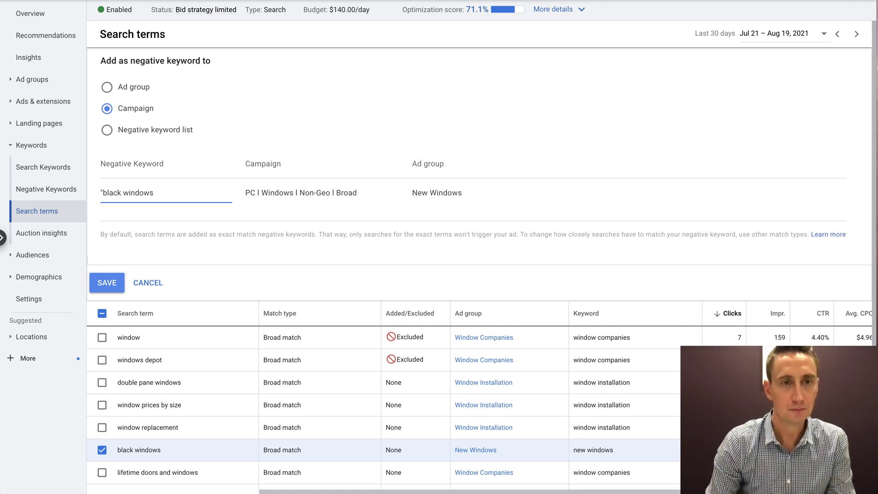
# - Try the single-word broad match negatives jobs, review and blog in place of the pending keyword
pyautogui.hotkey('ctrl', 'a')
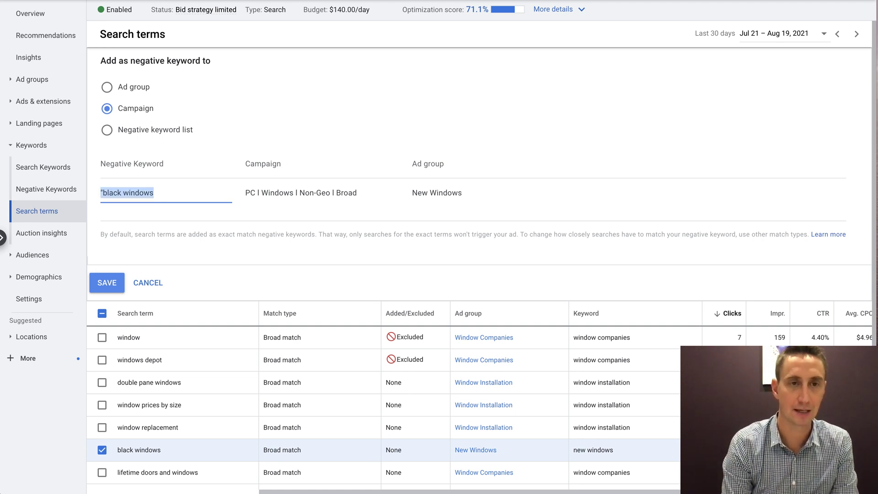
pyautogui.write('jobs')
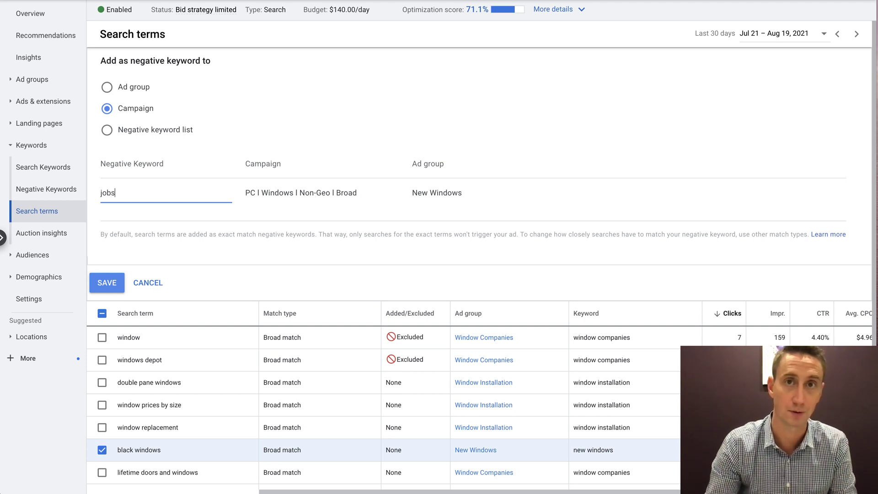
pyautogui.hotkey('ctrl', 'a')
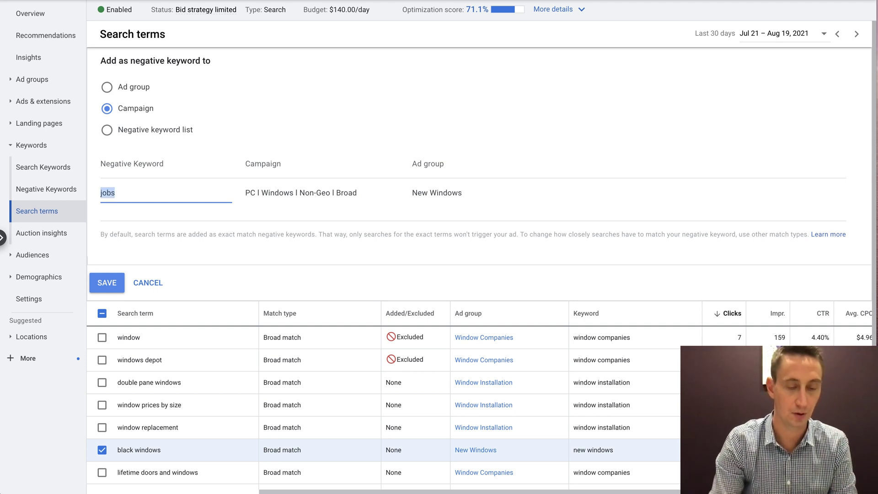
pyautogui.write('review')
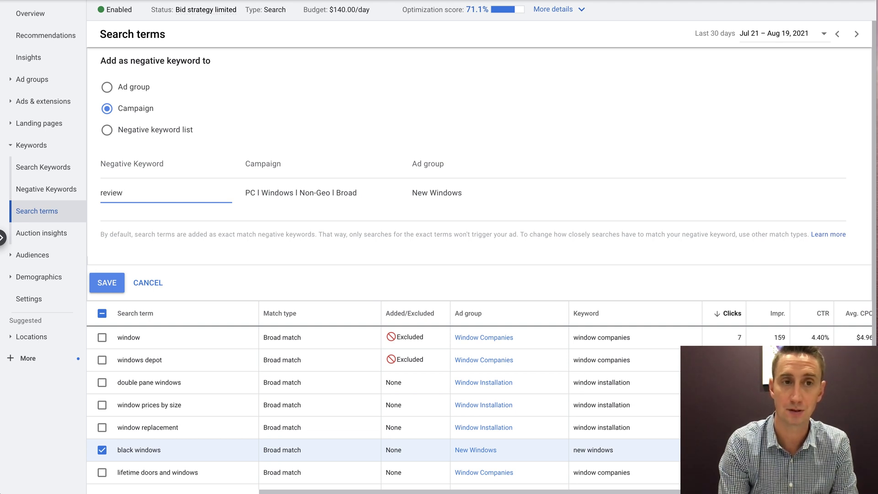
pyautogui.hotkey('ctrl', 'a')
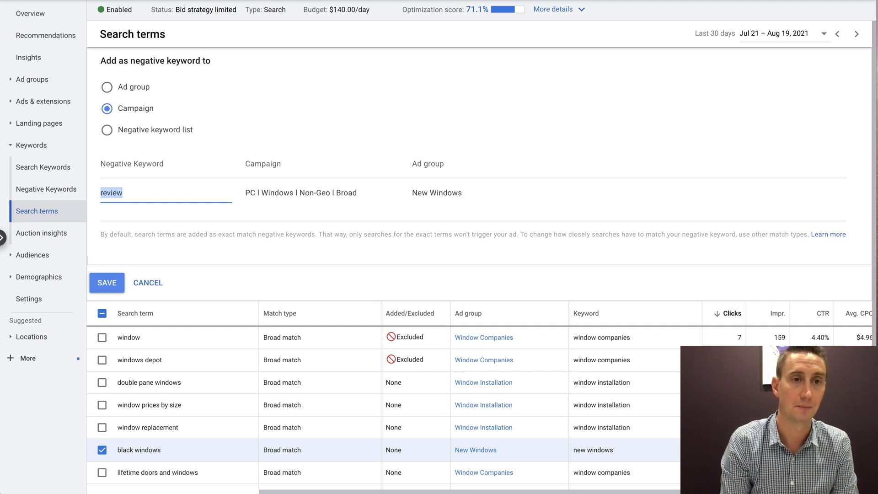
pyautogui.press('BackSpace')
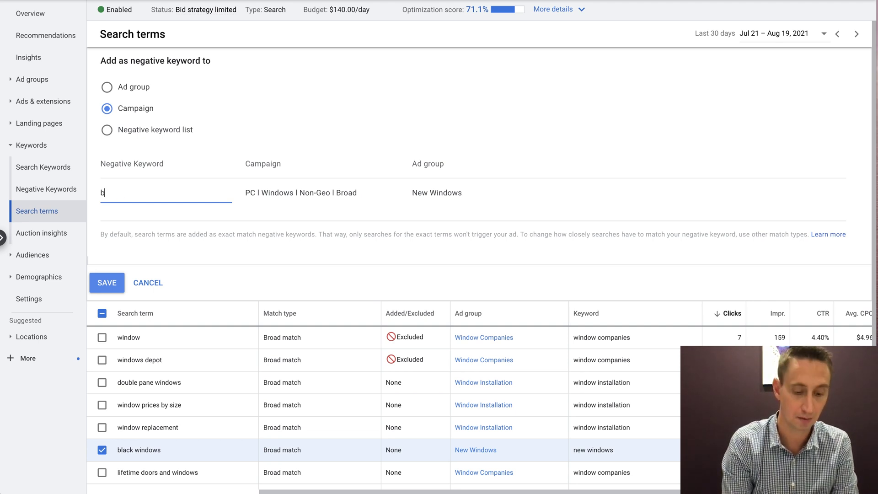
pyautogui.write('blog')
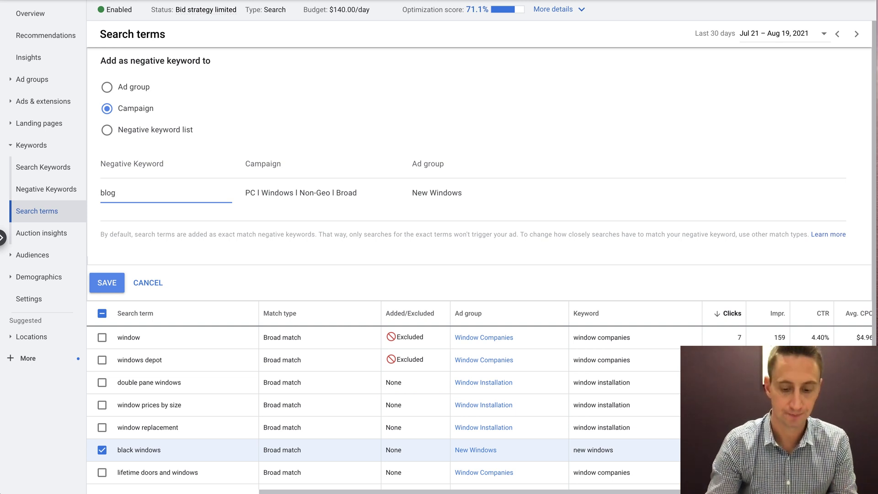
# - Discard the pending negative keyword without saving and deselect "black windows" in the search terms report
pyautogui.hotkey('ctrl', 'a')
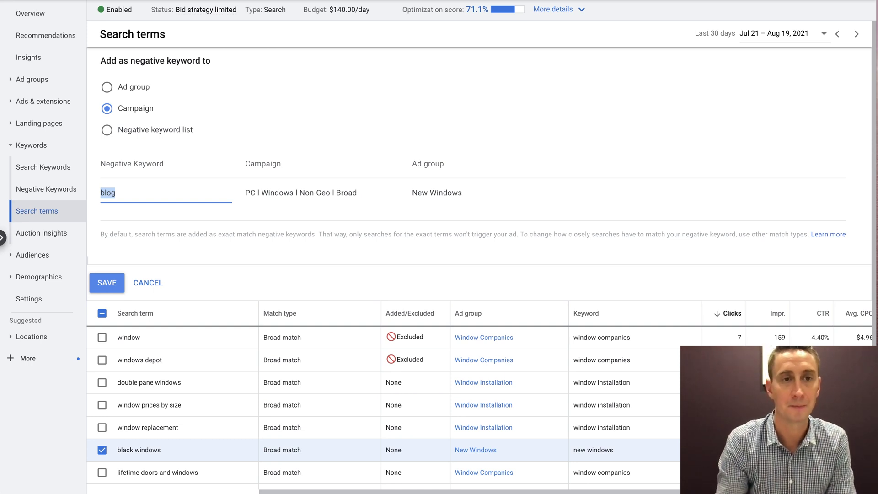
pyautogui.click(153, 193)
pyautogui.doubleClick(153, 194)
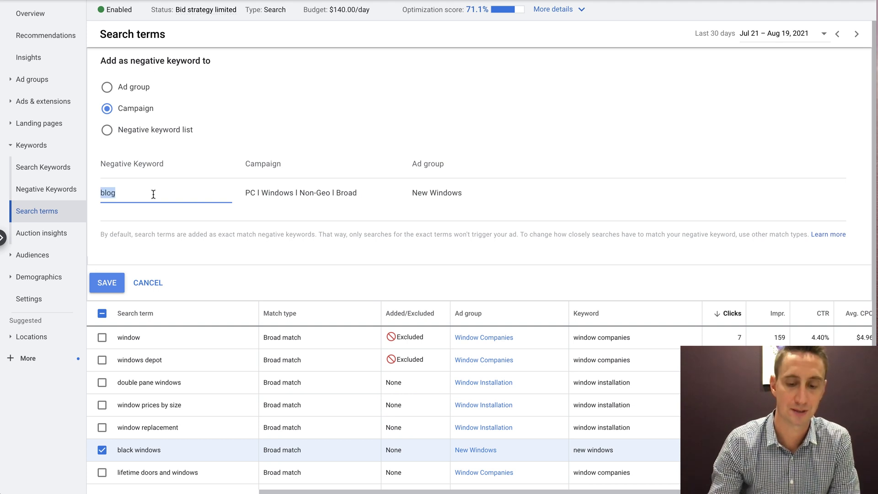
pyautogui.press('BackSpace')
pyautogui.scroll(-1, 183, 206)
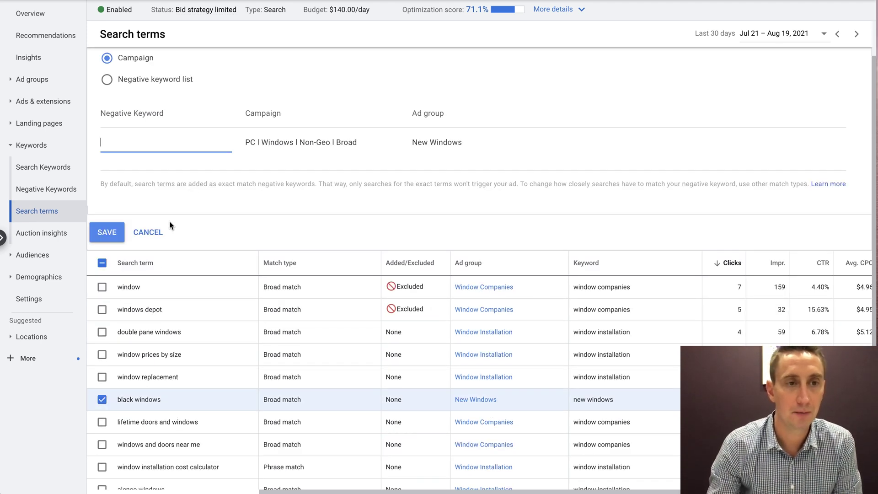
pyautogui.scroll(-1, 197, 235)
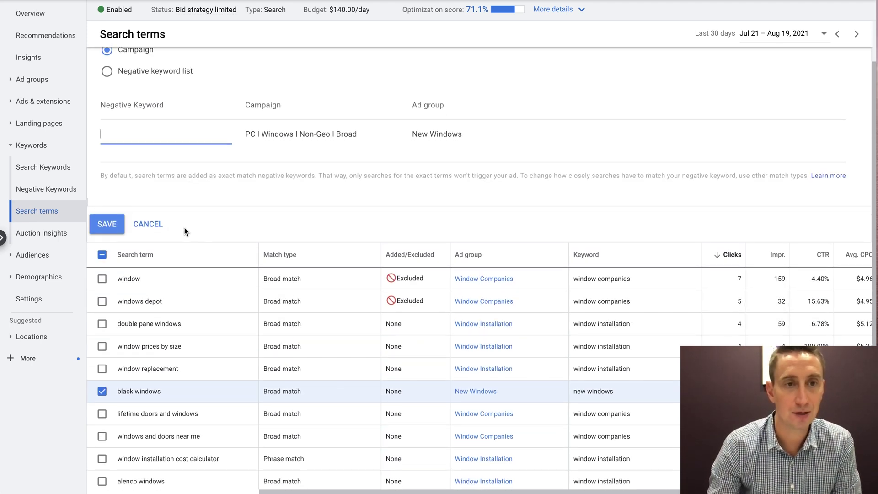
pyautogui.click(145, 229)
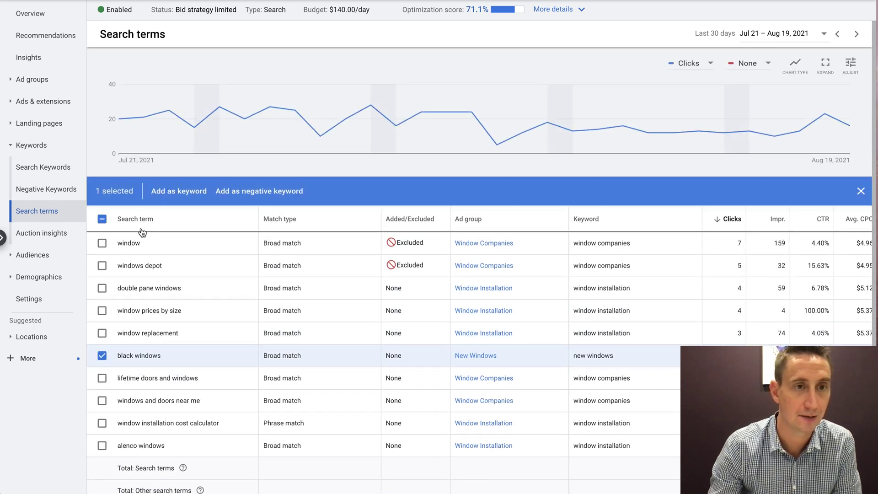
pyautogui.click(102, 355)
# - Check the negative keywords at campaign level and in the New Windows ad group
pyautogui.click(69, 197)
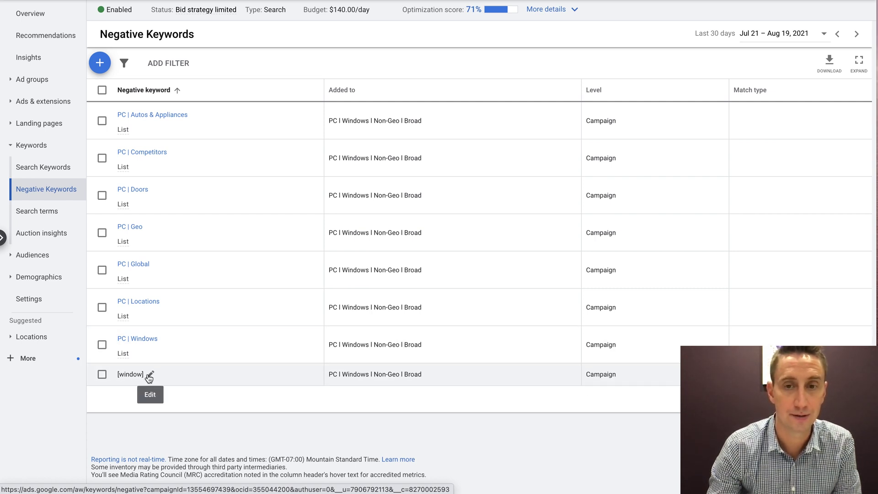
pyautogui.click(36, 83)
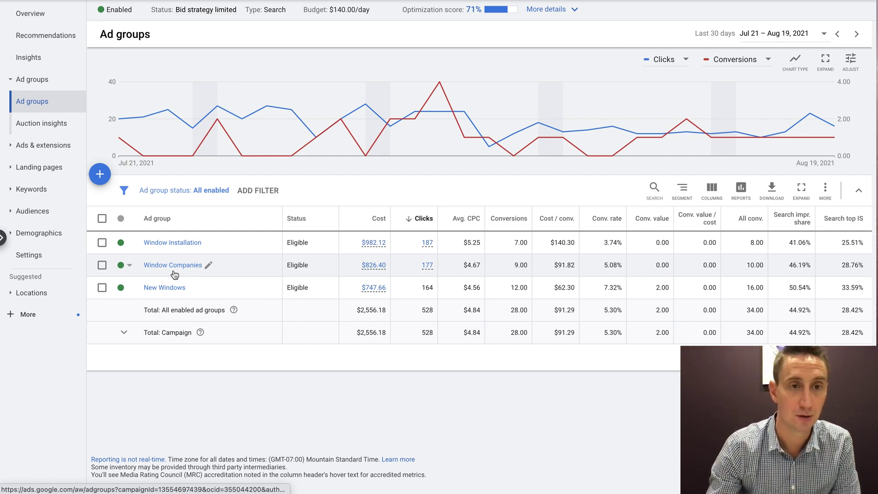
pyautogui.click(173, 294)
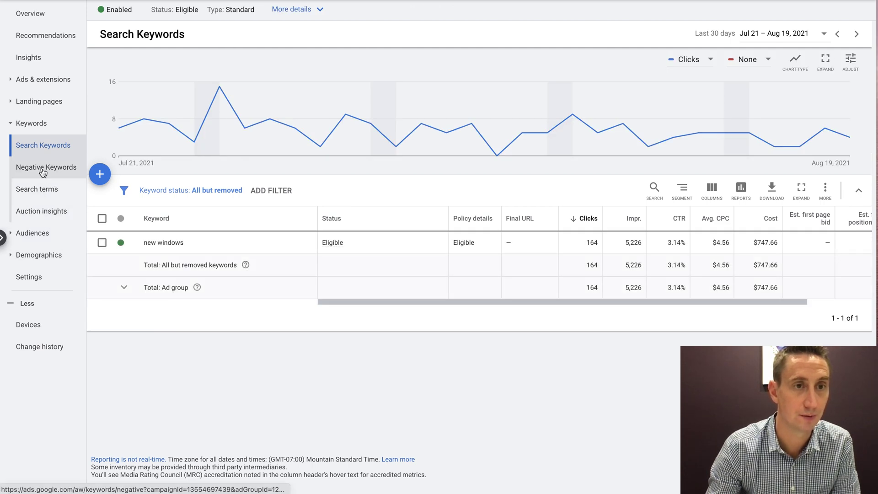
pyautogui.click(43, 172)
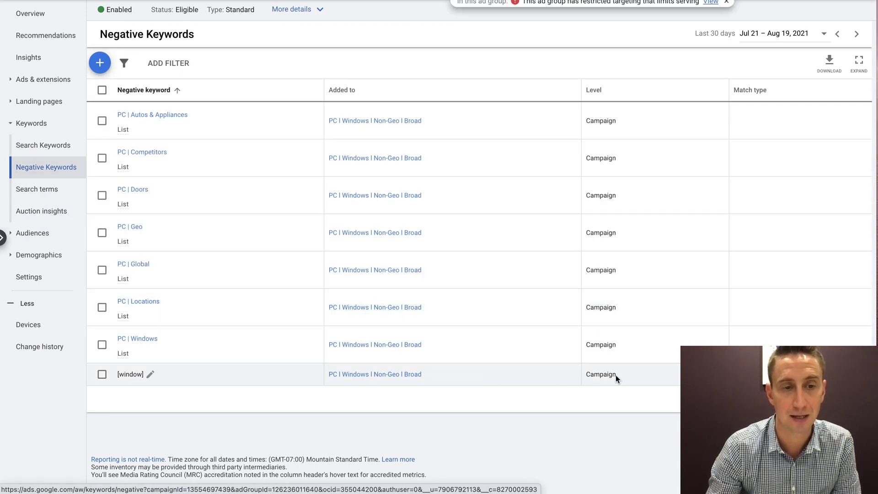
# - Remove the campaign-level negative keyword [window] from the negative keywords list
pyautogui.click(150, 374)
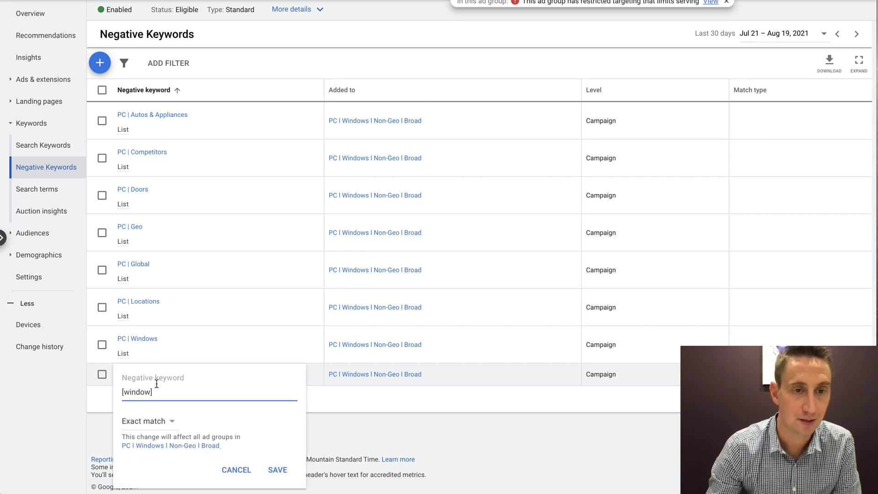
pyautogui.click(238, 472)
pyautogui.click(102, 374)
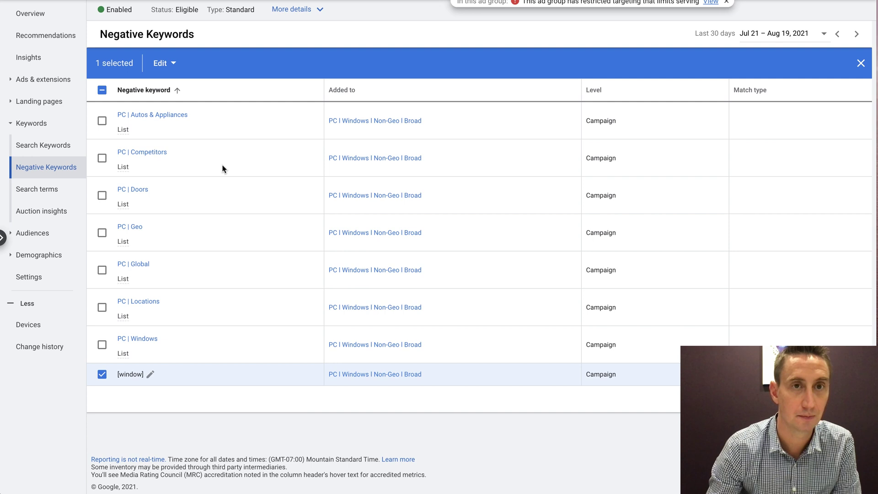
pyautogui.click(163, 73)
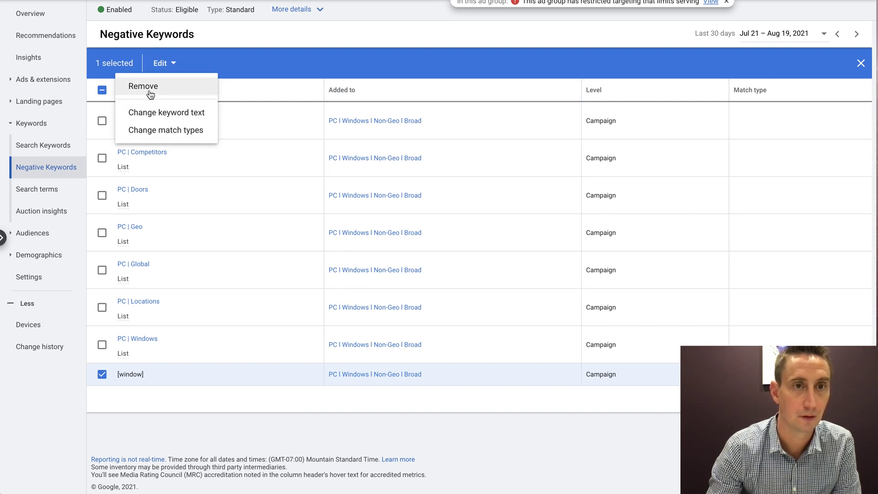
pyautogui.click(151, 95)
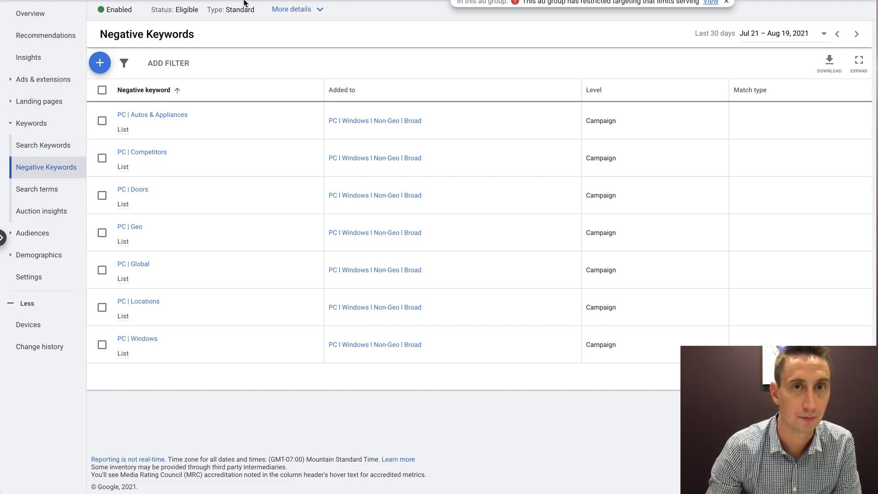
# - Add [window] as an exact match negative keyword to the Window Installation ad group only
pyautogui.moveTo(329, 19)
pyautogui.click(352, 27)
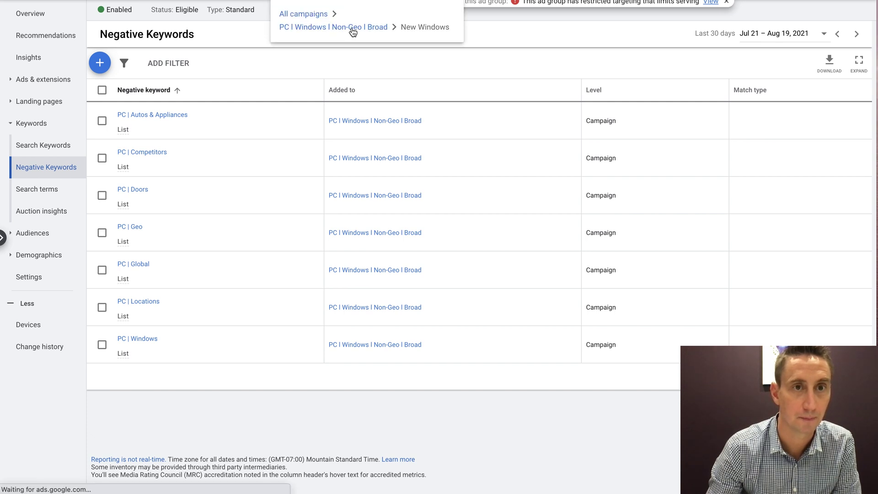
pyautogui.click(32, 80)
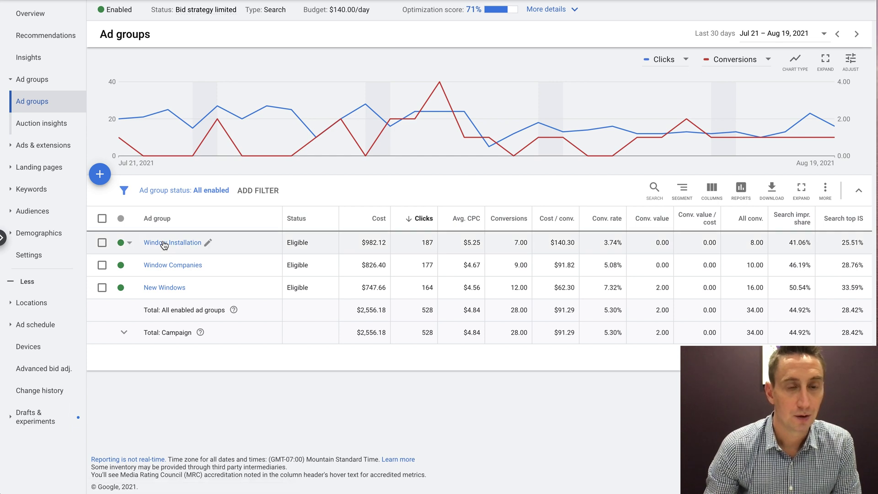
pyautogui.click(164, 242)
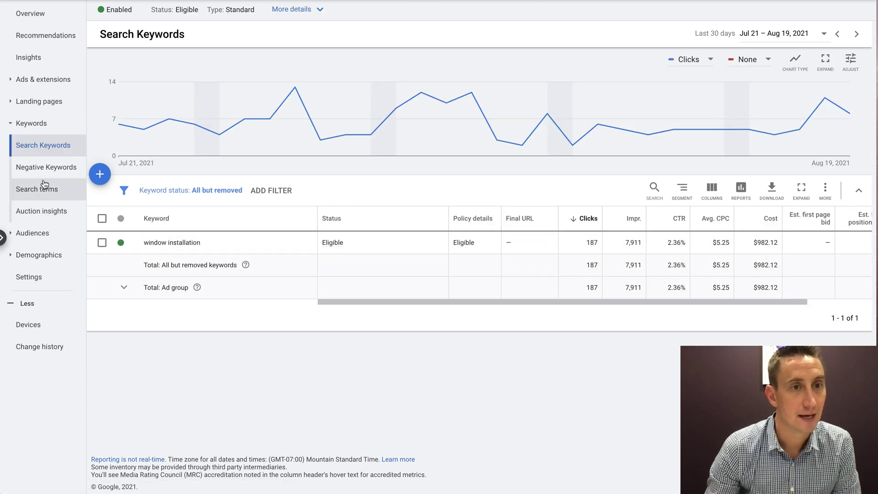
pyautogui.click(46, 167)
pyautogui.click(100, 63)
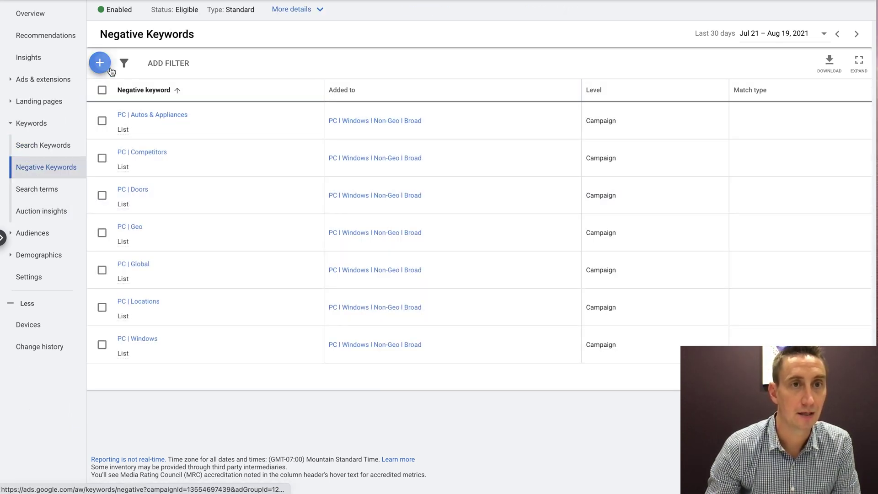
pyautogui.click(137, 206)
pyautogui.write('[window]')
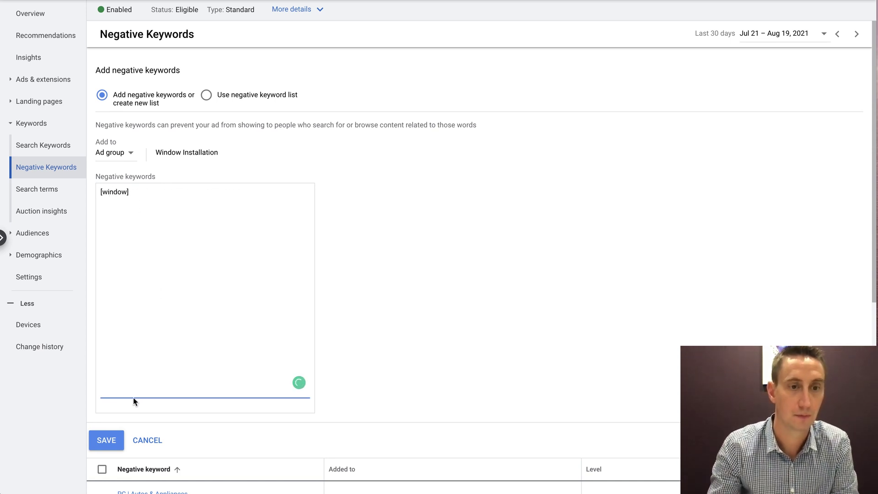
pyautogui.click(106, 441)
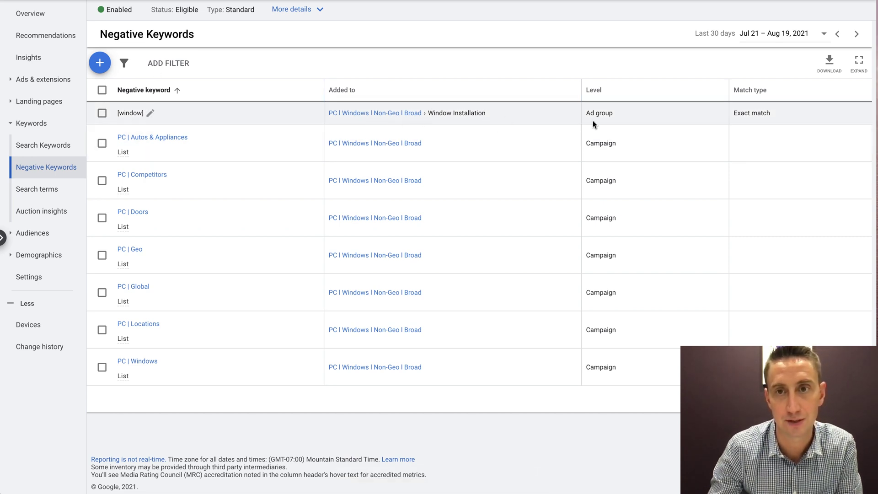
# - Go back to the campaign's ad groups and check the negative keywords of the Window Companies ad group
pyautogui.click(369, 116)
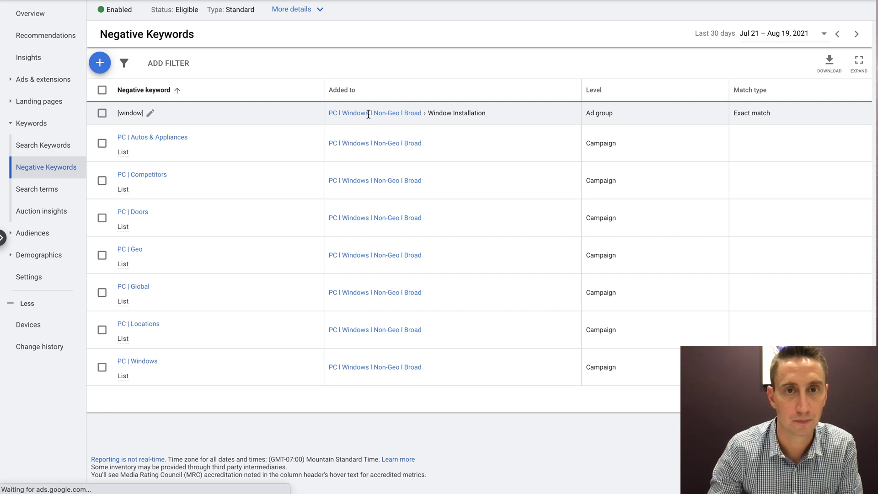
pyautogui.click(32, 79)
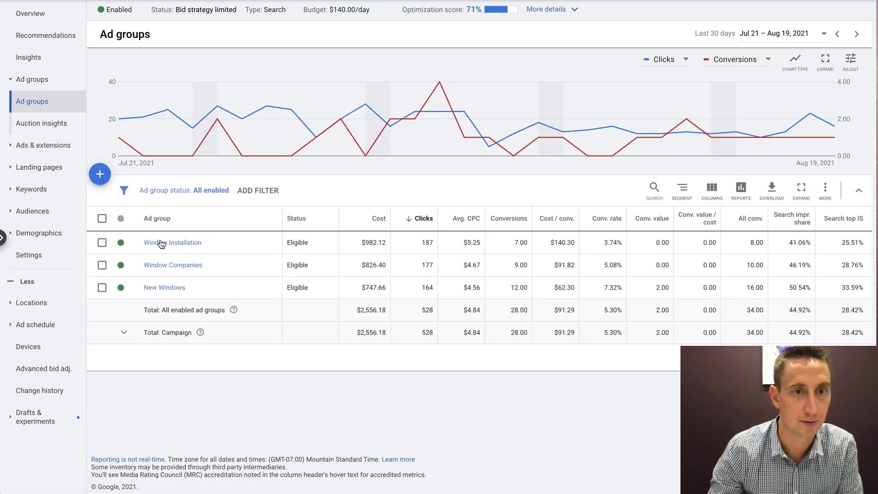
pyautogui.click(179, 266)
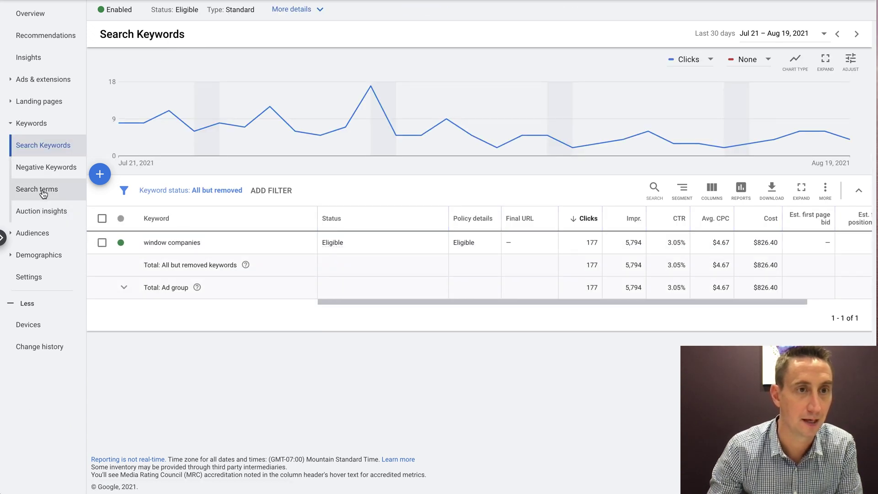
pyautogui.click(40, 176)
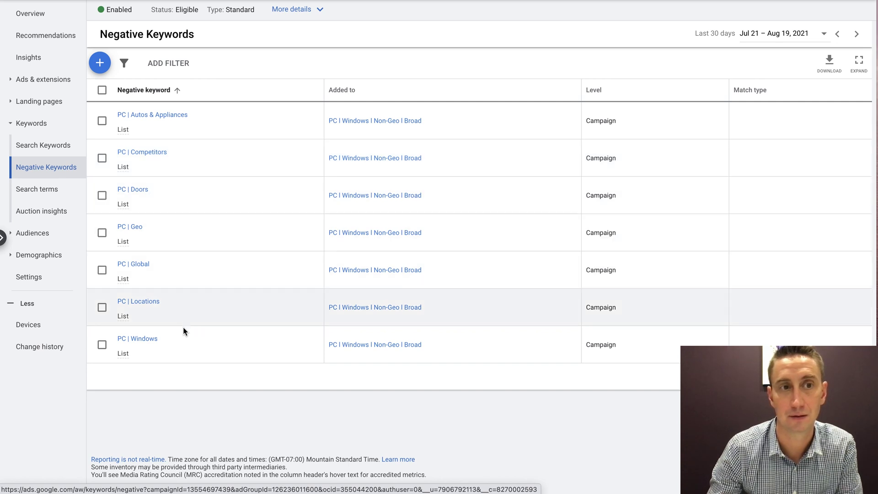
# - Remove the ad-group-level negative keyword [window] from the Window Installation ad group
pyautogui.click(43, 145)
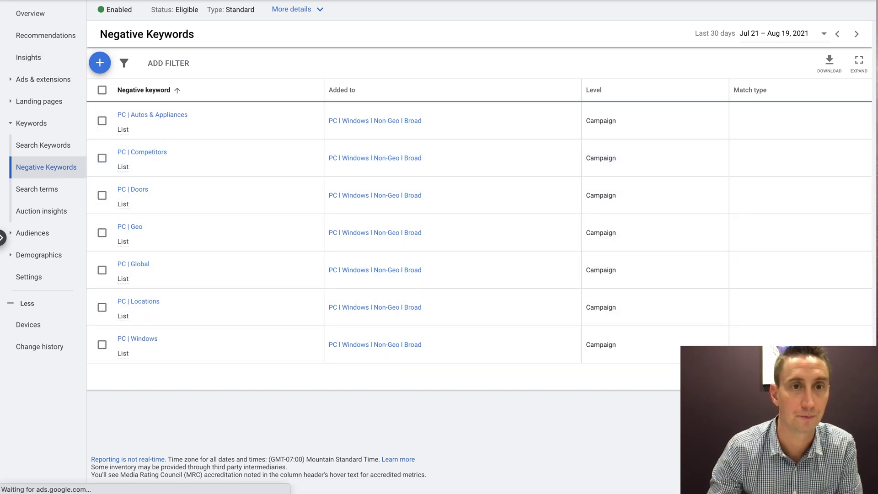
pyautogui.hotkey('alt', 'Left')
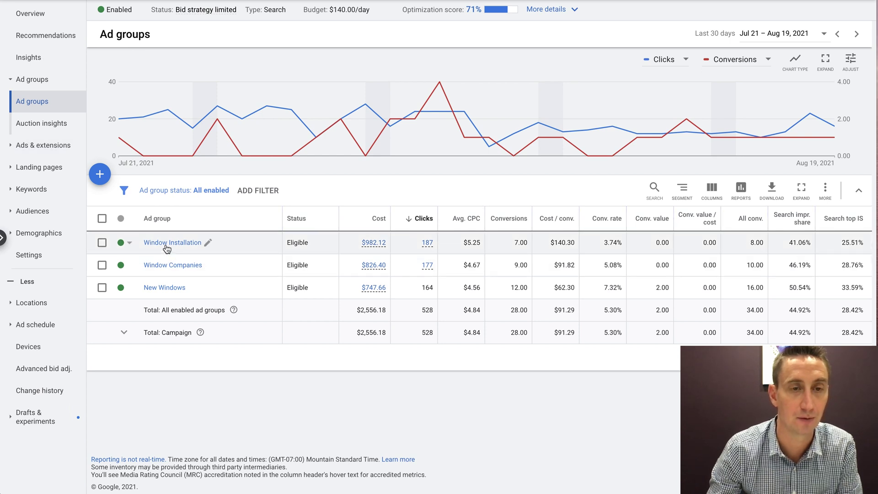
pyautogui.click(167, 244)
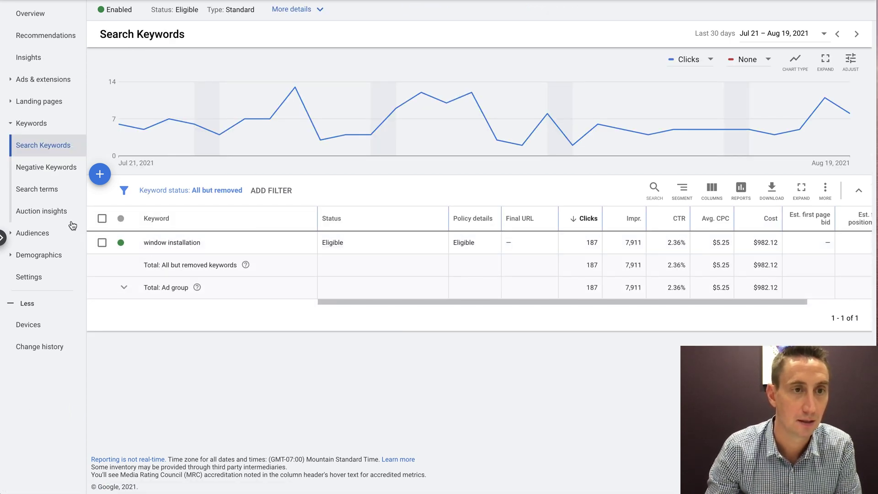
pyautogui.click(48, 168)
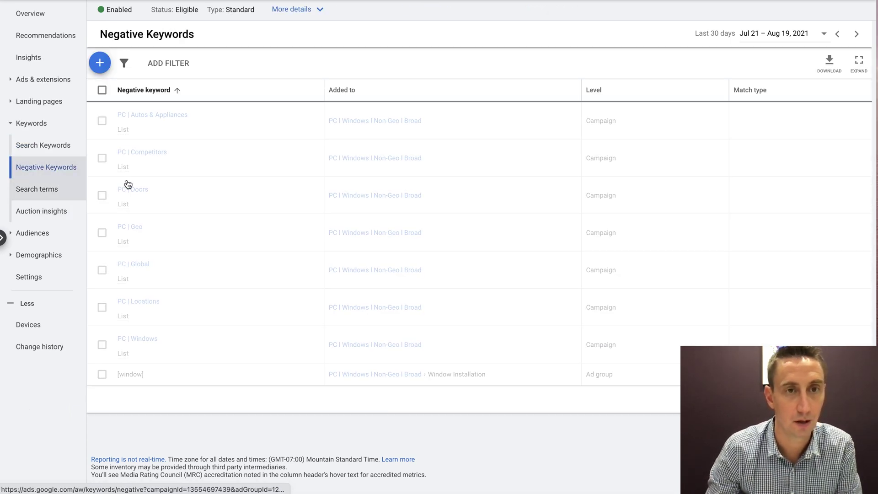
pyautogui.click(102, 375)
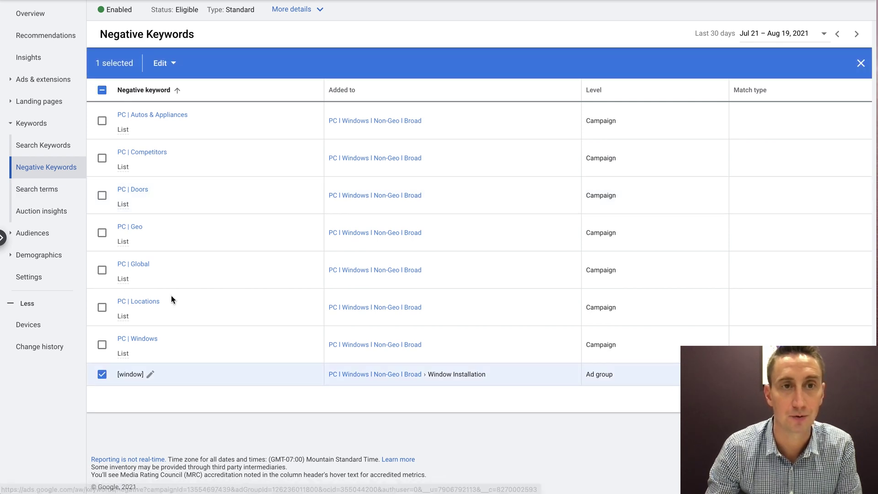
pyautogui.click(161, 67)
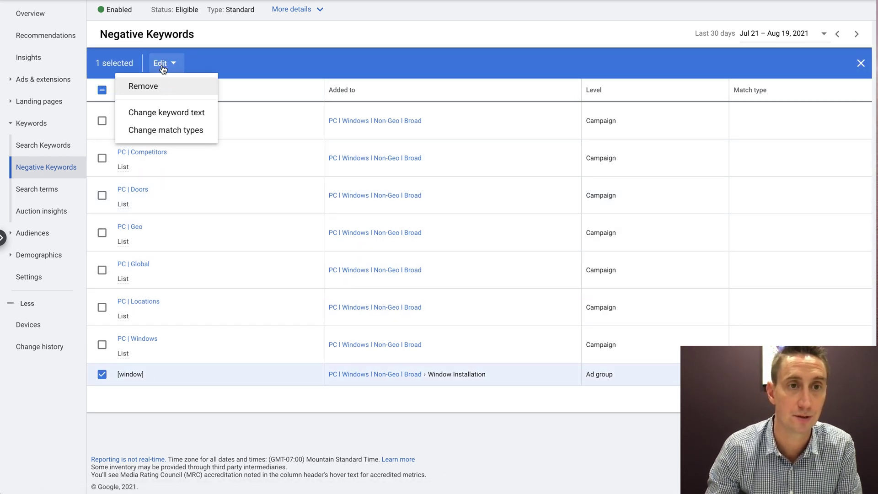
pyautogui.click(156, 89)
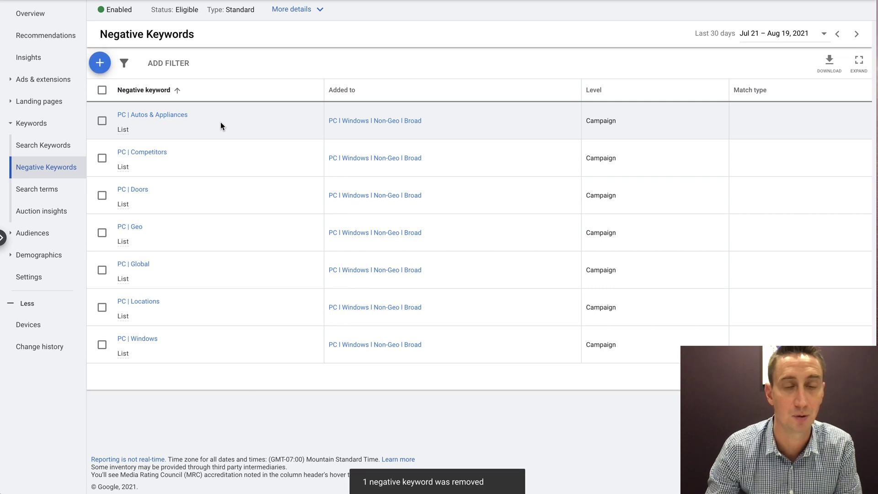